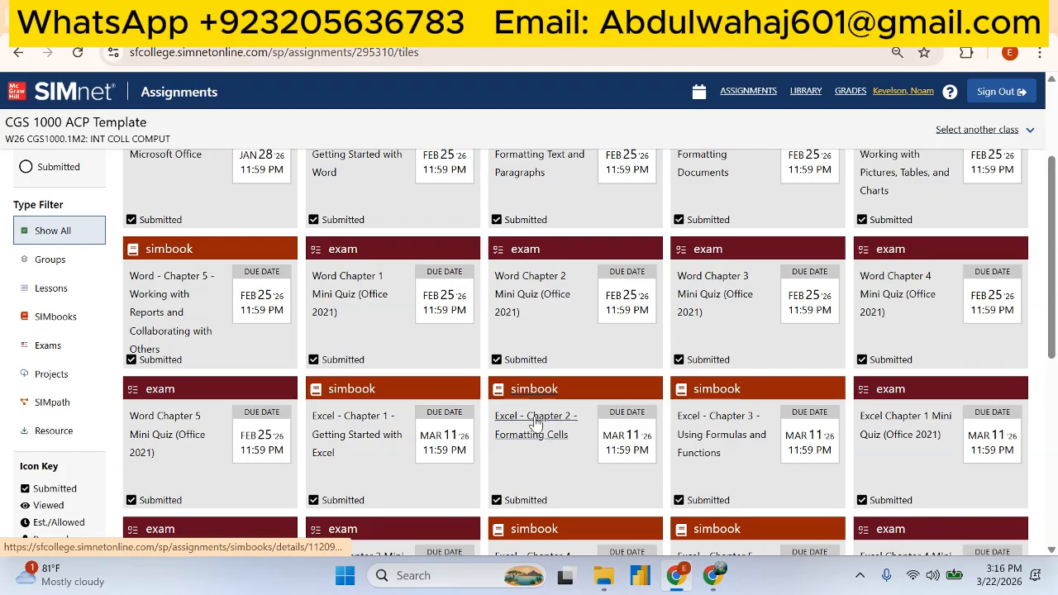
- Open the Excel Chapter 2 Formatting Cells SIMbook and start the Let Me Try exercise for Skill 2.1
{"action": "left_click", "coordinate": [536, 421]}
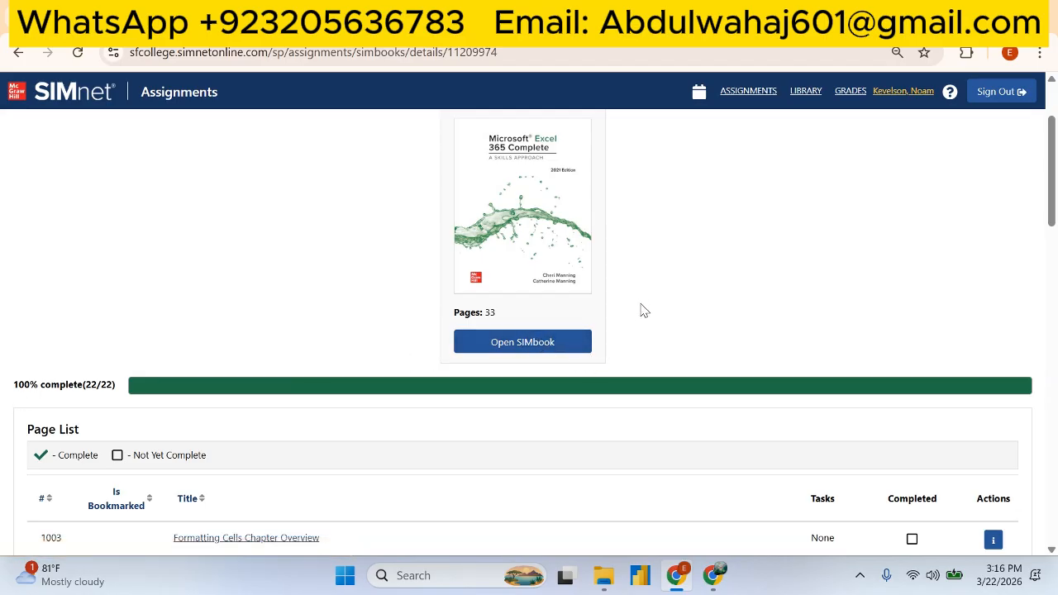
{"action": "left_click", "coordinate": [516, 346]}
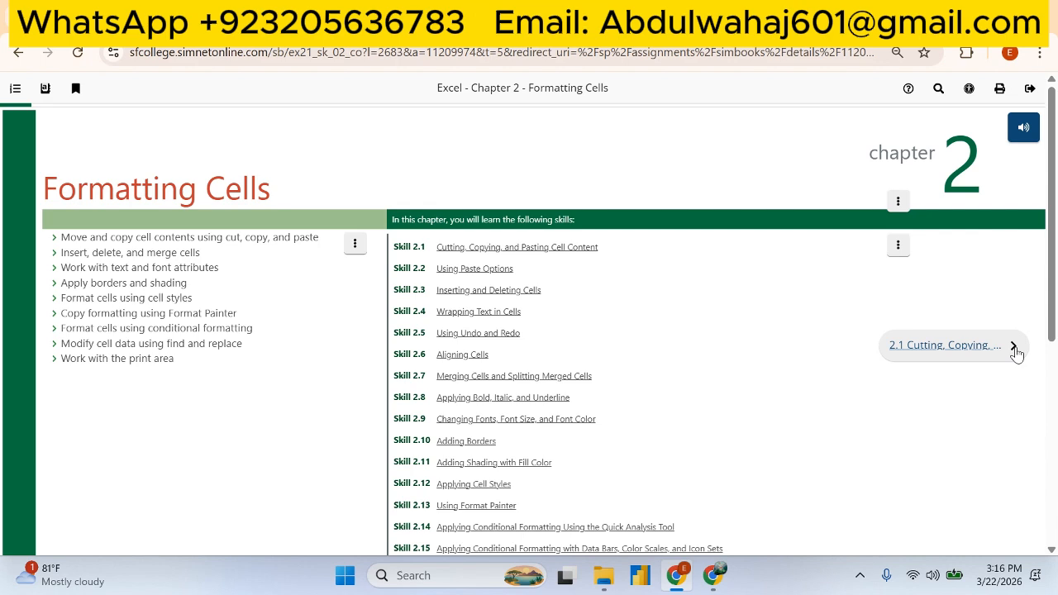
{"action": "left_click", "coordinate": [1014, 346]}
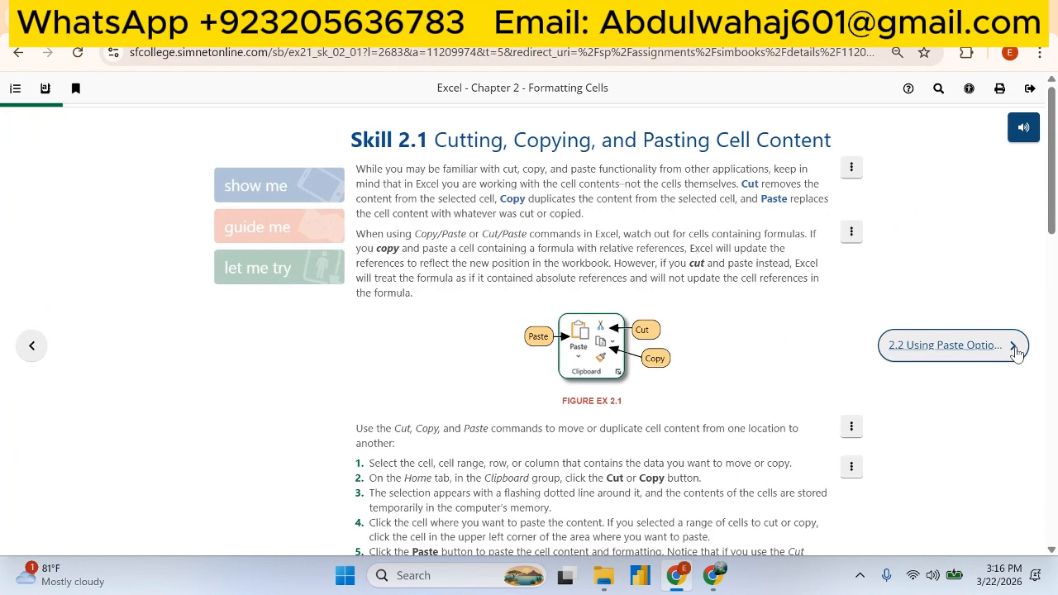
{"action": "left_click", "coordinate": [273, 276]}
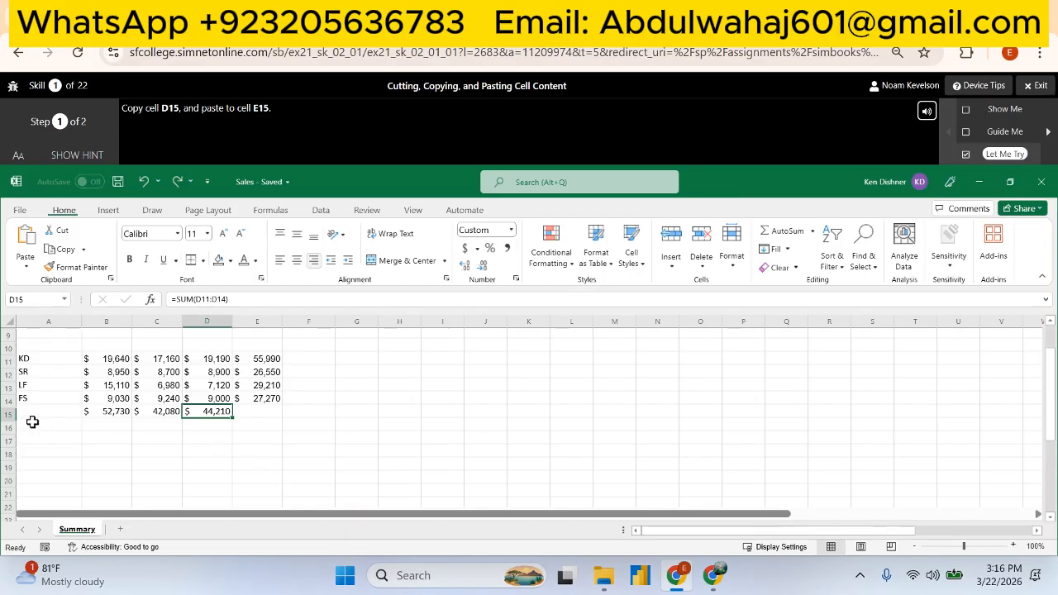
- Copy cell D15 and paste it into cell E15, then advance to the next exercise step
{"action": "right_click", "coordinate": [217, 419]}
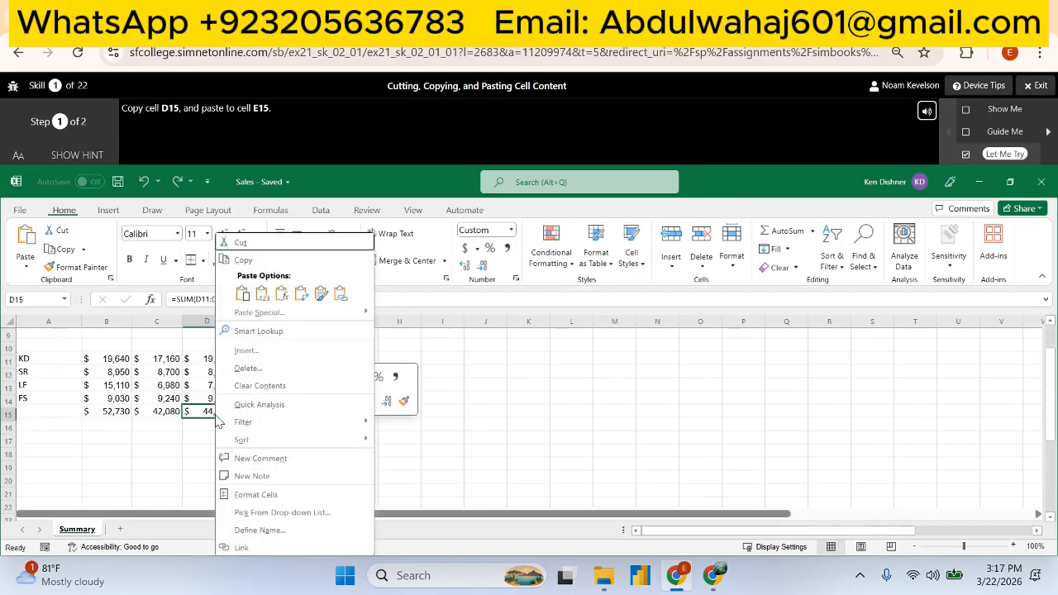
{"action": "left_click", "coordinate": [252, 262]}
{"action": "left_click", "coordinate": [248, 411]}
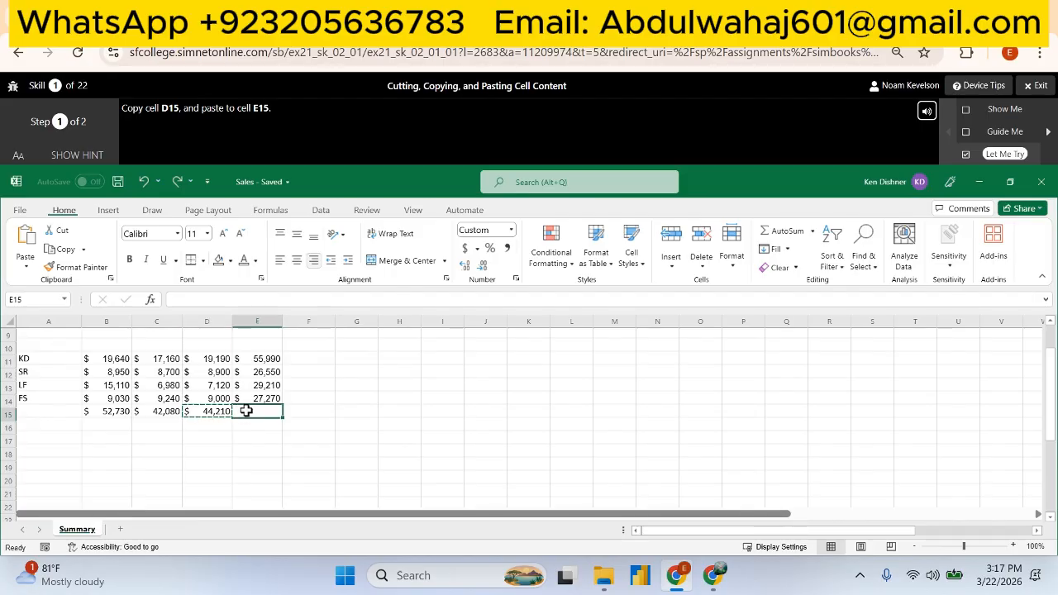
{"action": "left_click", "coordinate": [26, 243]}
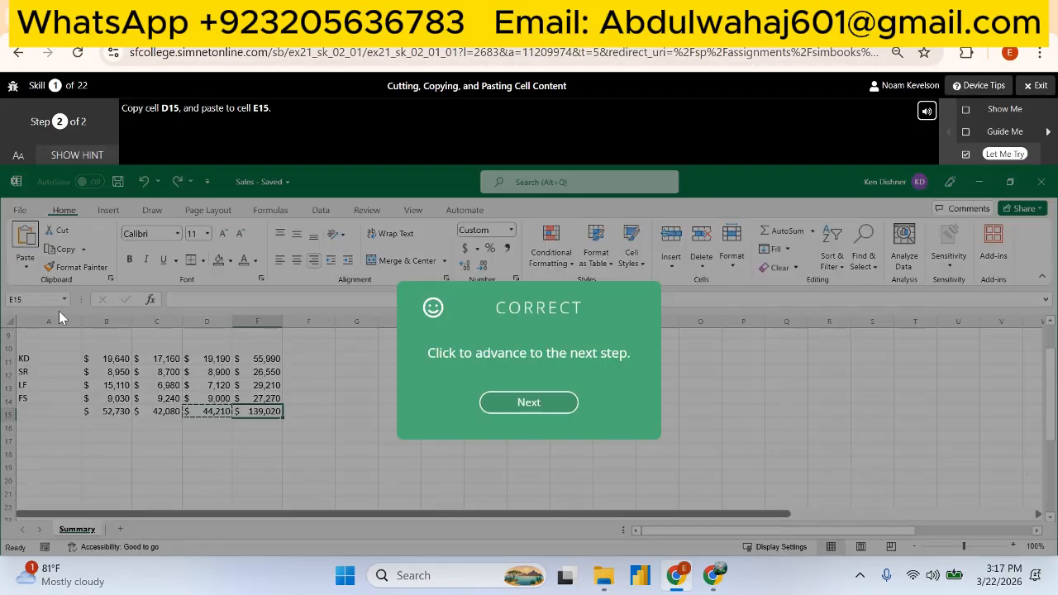
{"action": "left_click", "coordinate": [526, 403]}
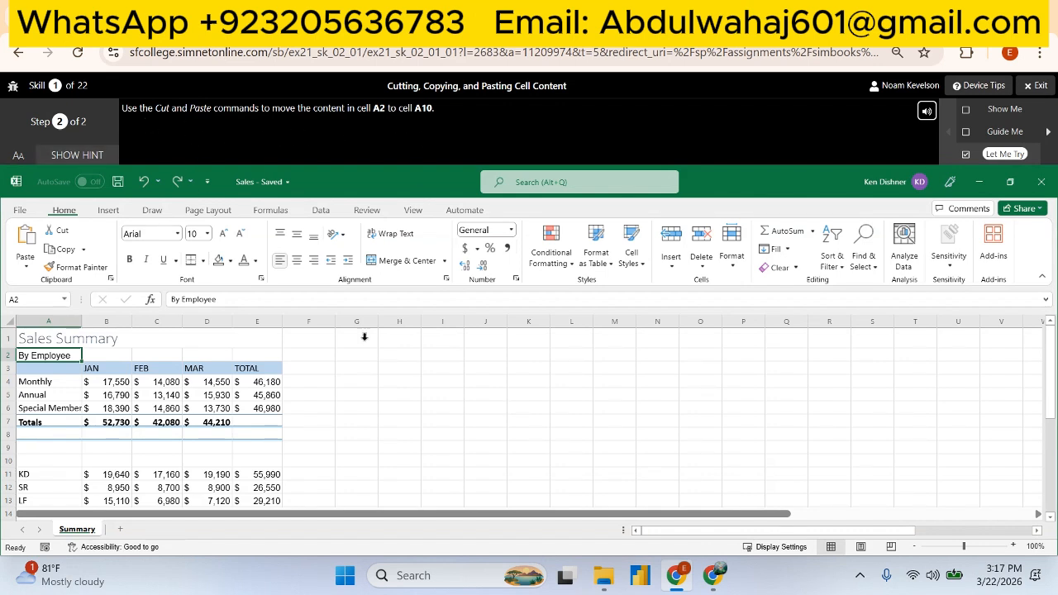
- Cut the content of cell A2 and paste it into cell A10
{"action": "right_click", "coordinate": [57, 356]}
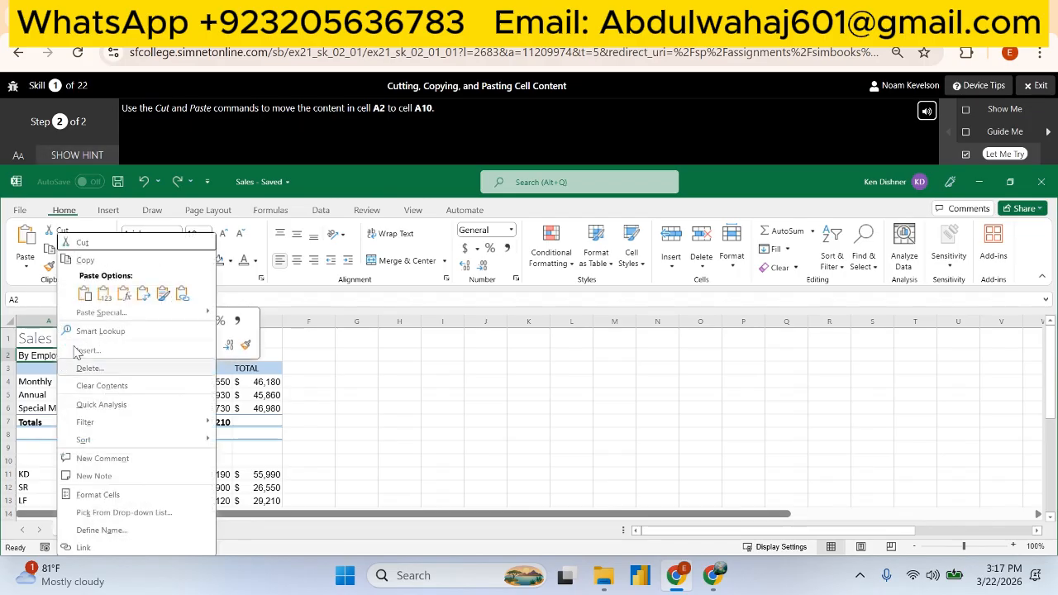
{"action": "left_click", "coordinate": [99, 246]}
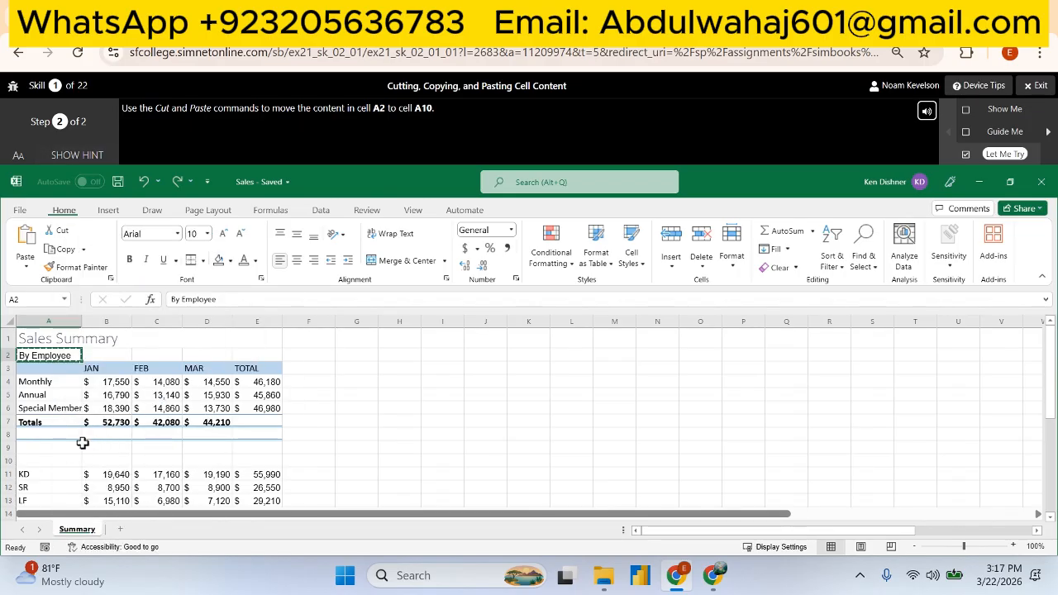
{"action": "left_click", "coordinate": [59, 458]}
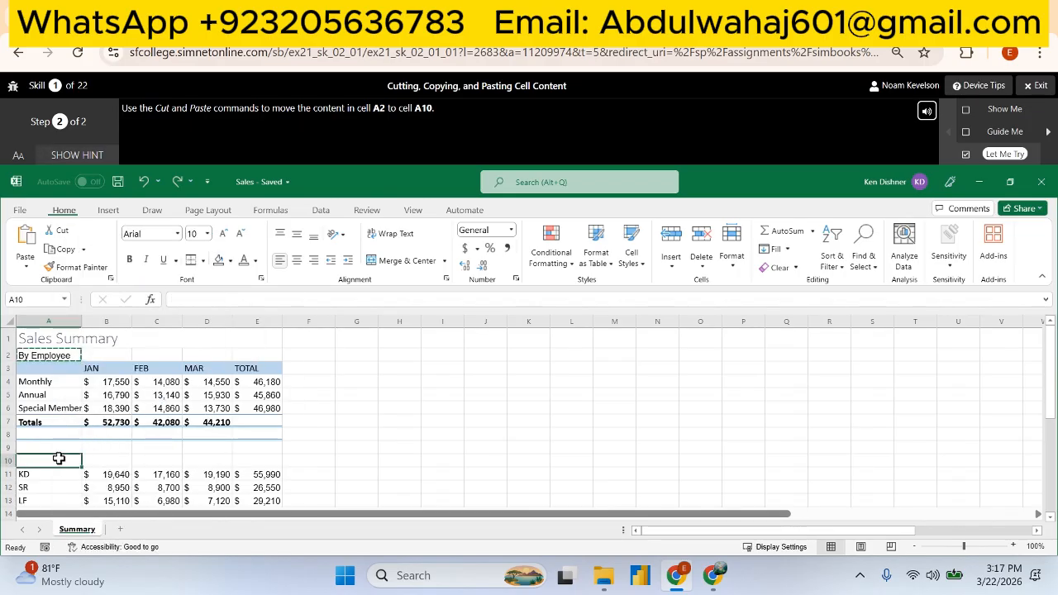
{"action": "left_click", "coordinate": [30, 258]}
{"action": "left_click", "coordinate": [22, 298]}
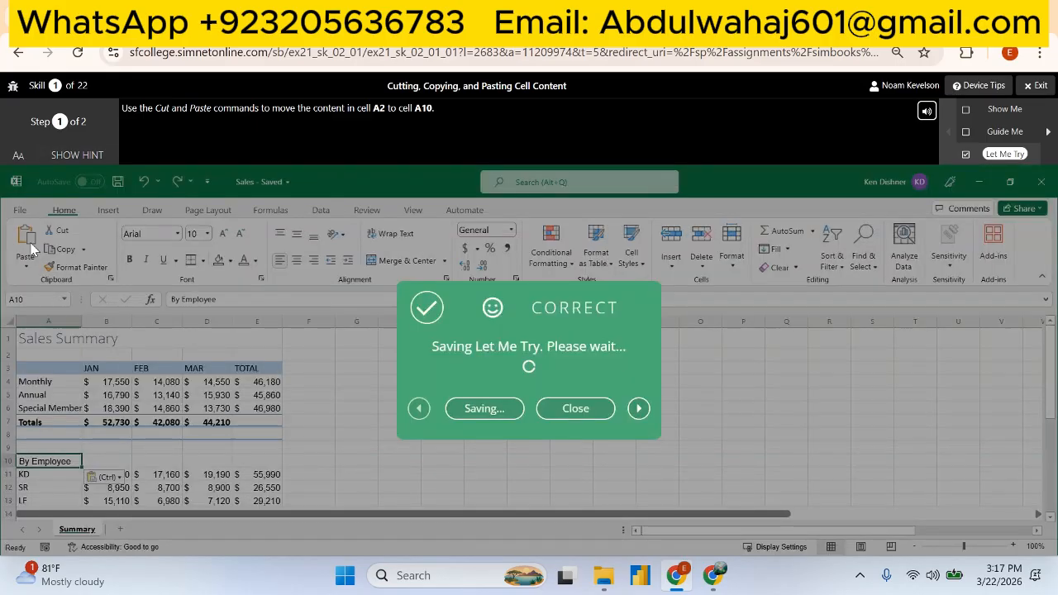
{"action": "left_click", "coordinate": [480, 410]}
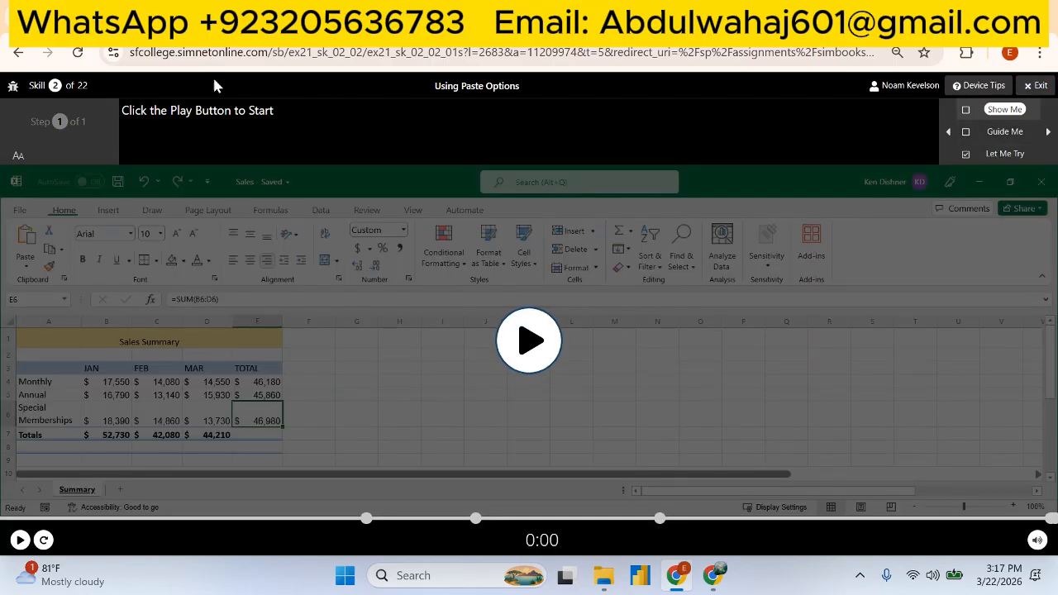
- Start the Skill 2.2 Let Me Try and paste only the formula from cell E6 into cell E7
{"action": "left_click", "coordinate": [985, 164]}
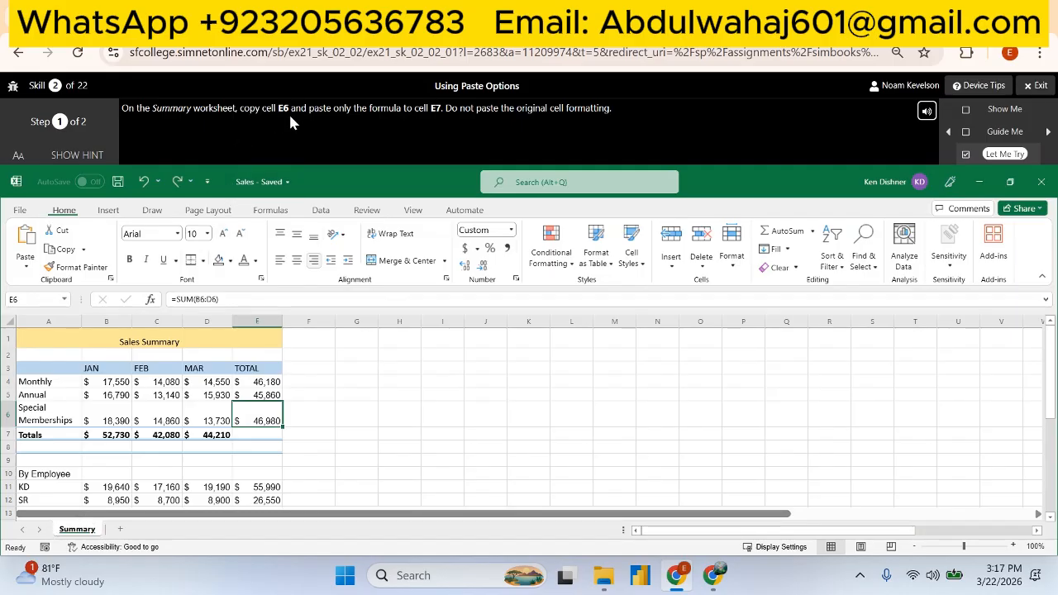
{"action": "right_click", "coordinate": [266, 419]}
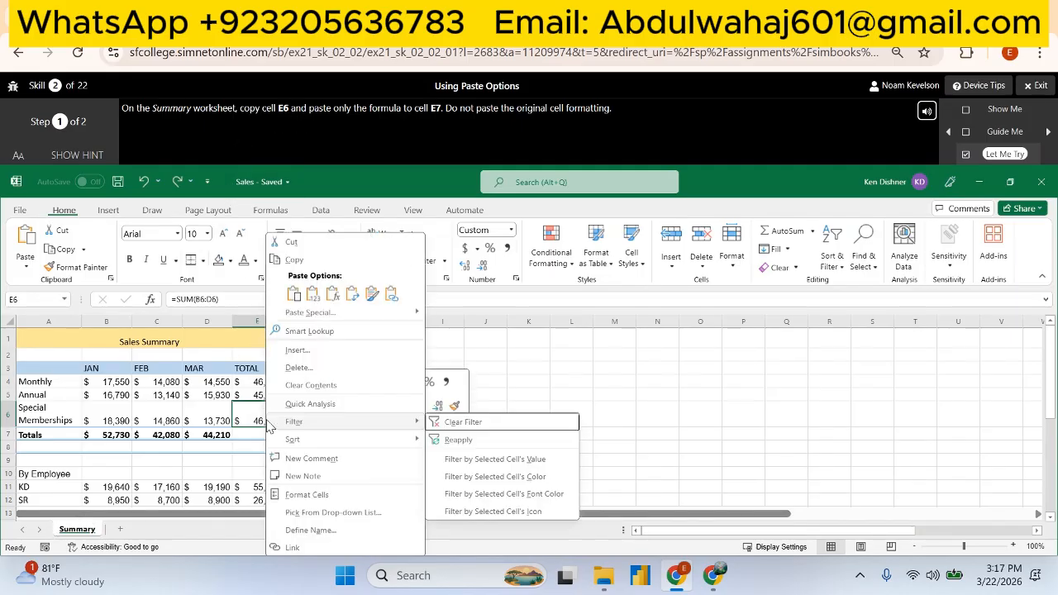
{"action": "left_click", "coordinate": [322, 261]}
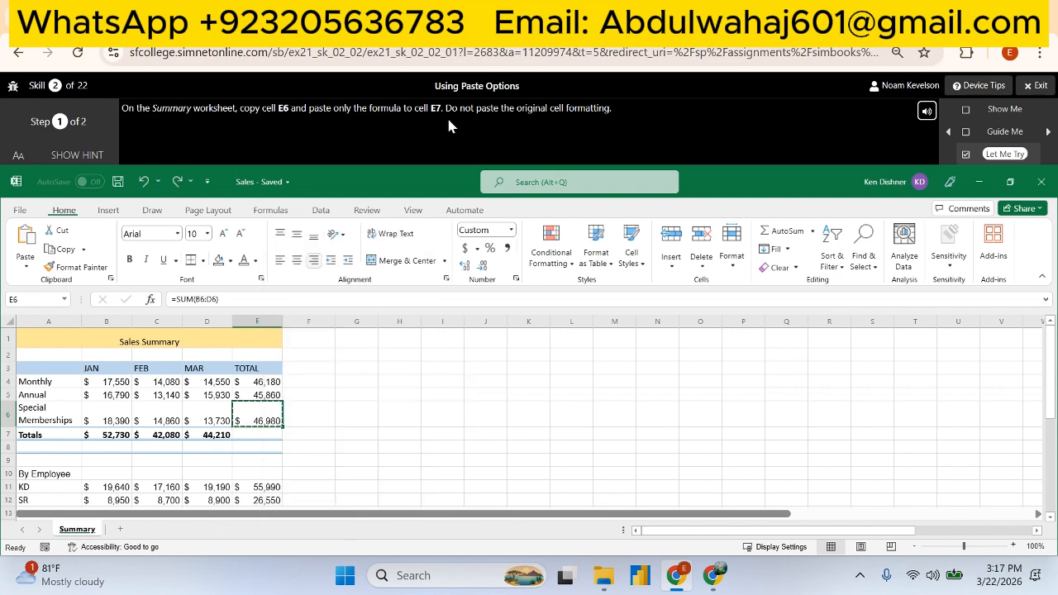
{"action": "left_click", "coordinate": [261, 436]}
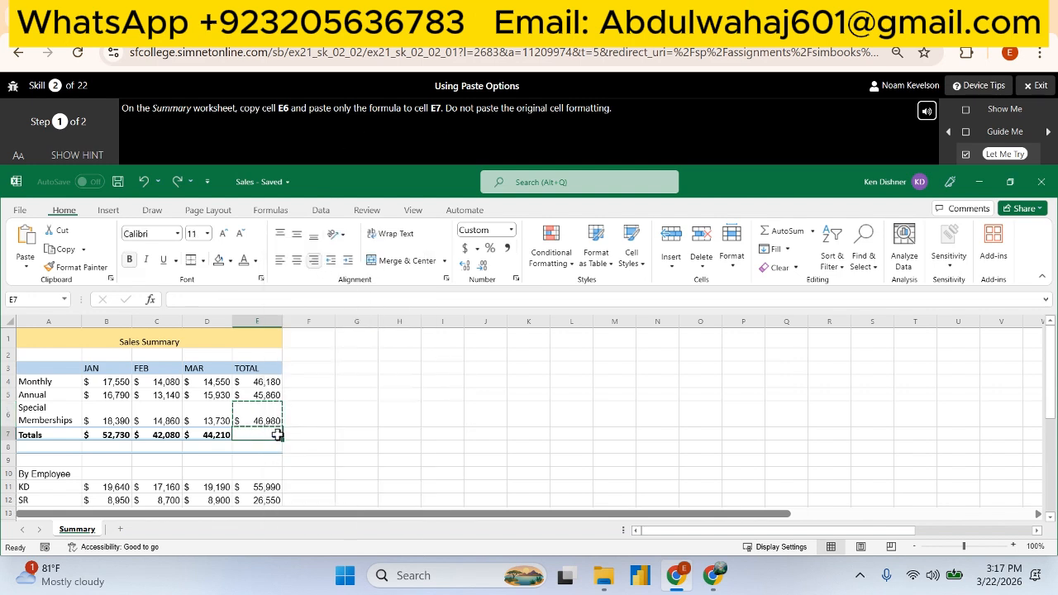
{"action": "left_click", "coordinate": [23, 263]}
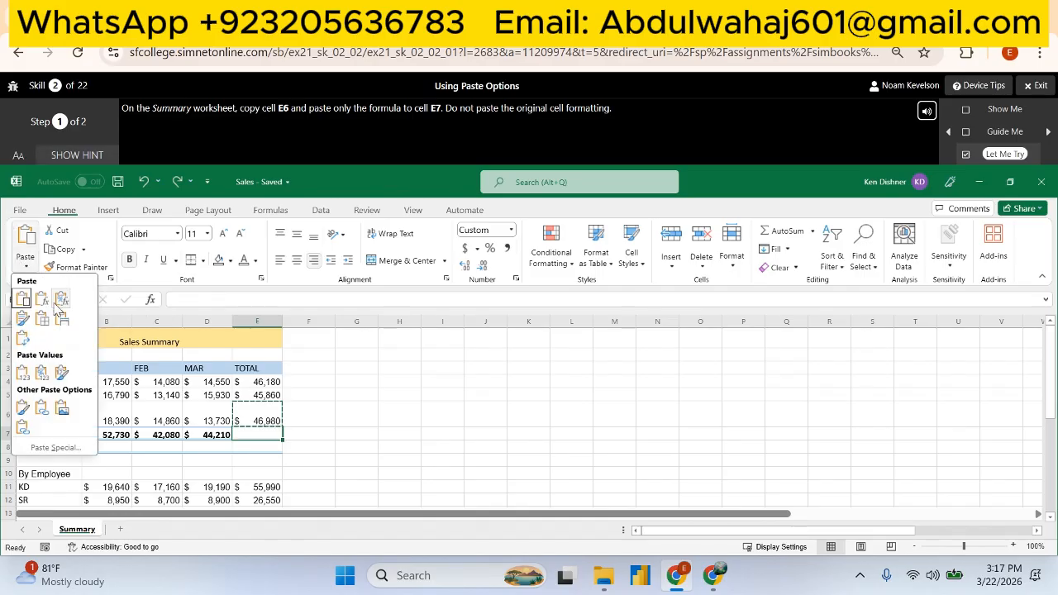
{"action": "left_click", "coordinate": [41, 298]}
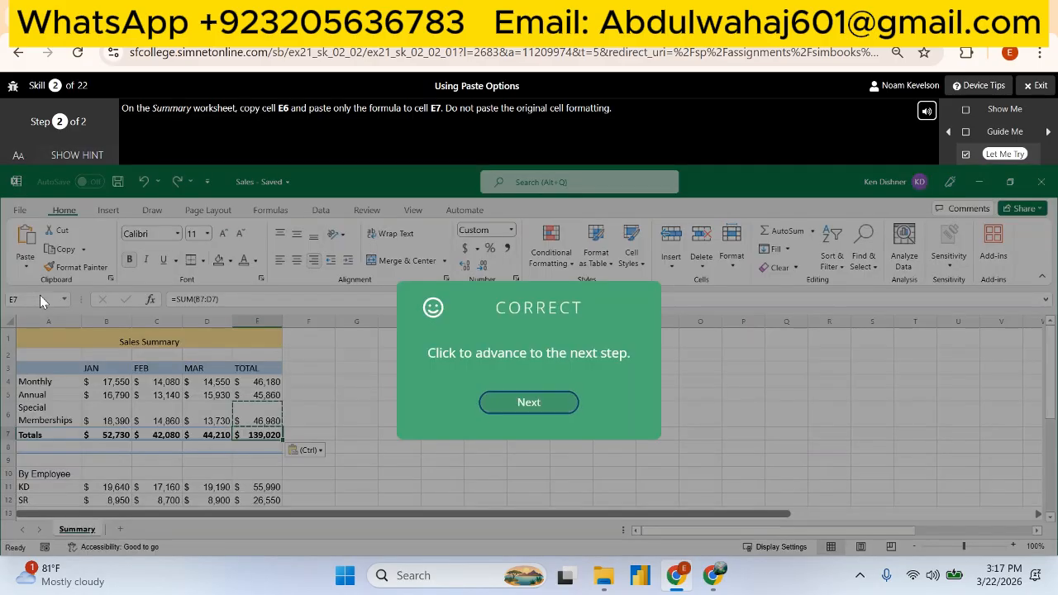
{"action": "left_click", "coordinate": [535, 401]}
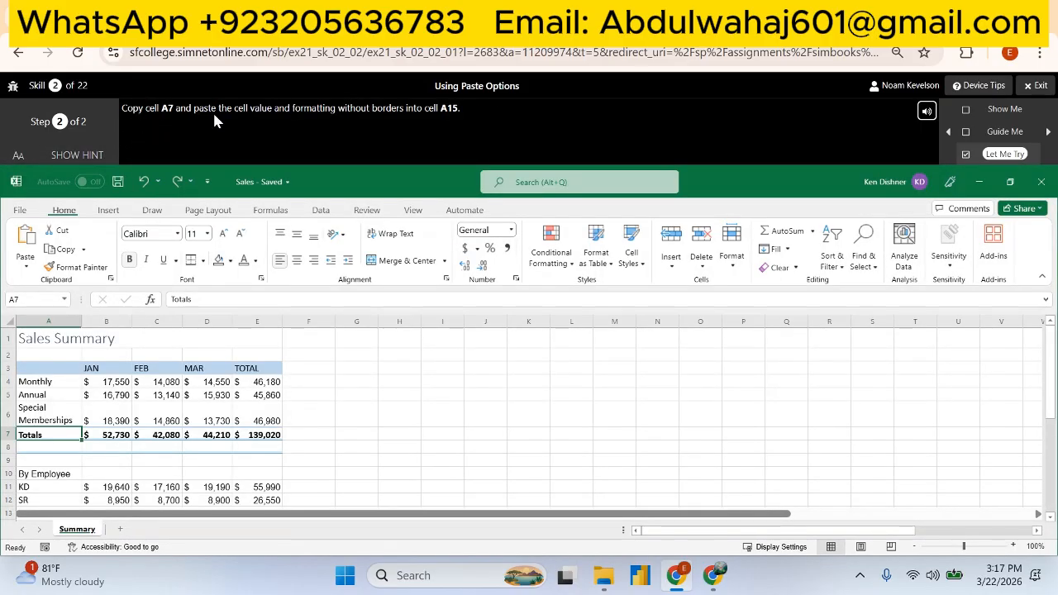
{"action": "left_click", "coordinate": [268, 437]}
{"action": "left_click", "coordinate": [528, 424]}
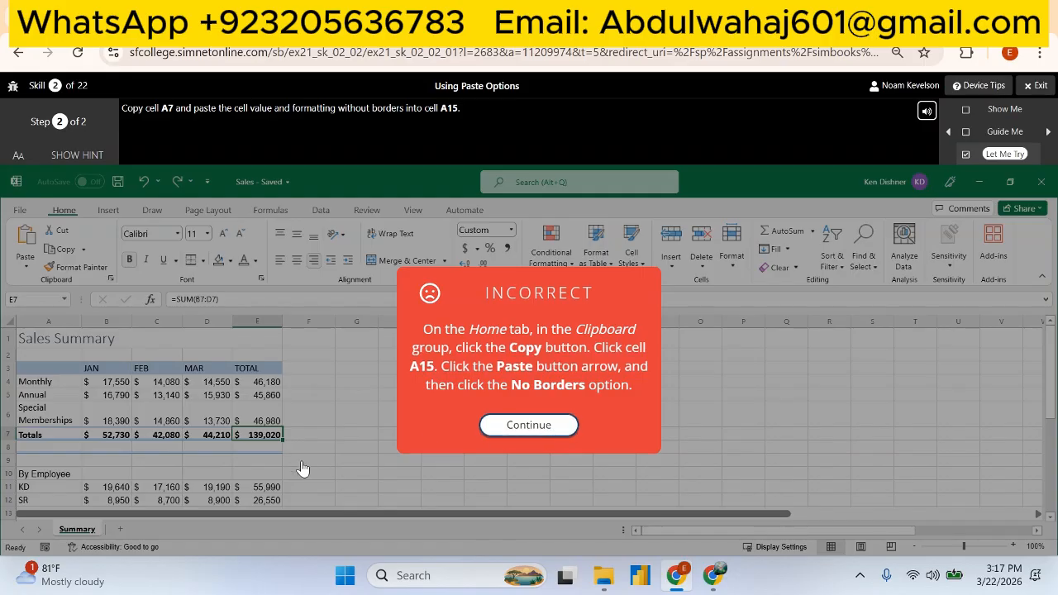
{"action": "left_click", "coordinate": [122, 436]}
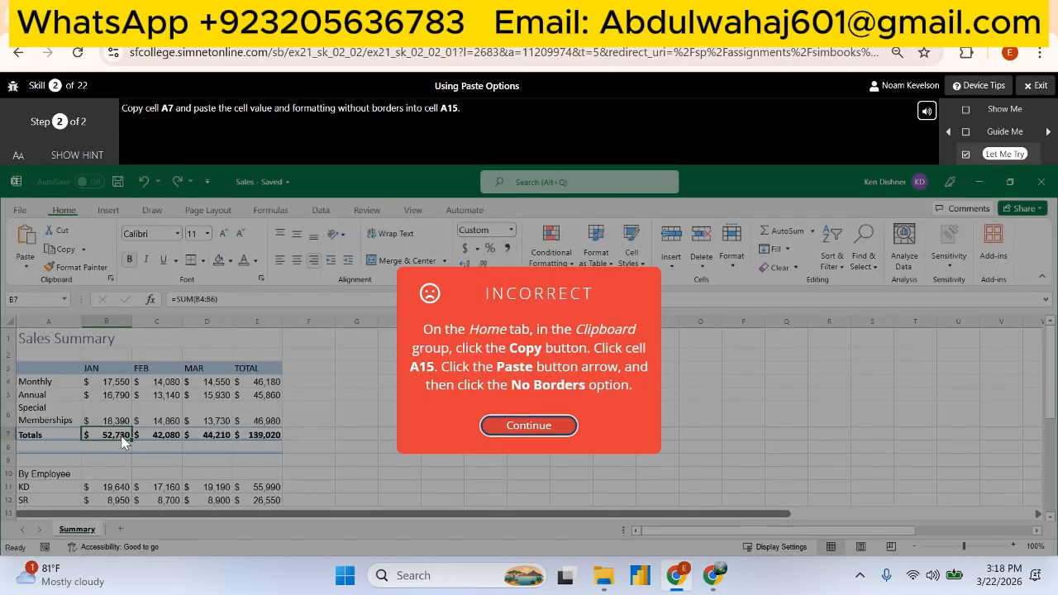
{"action": "left_click", "coordinate": [528, 424]}
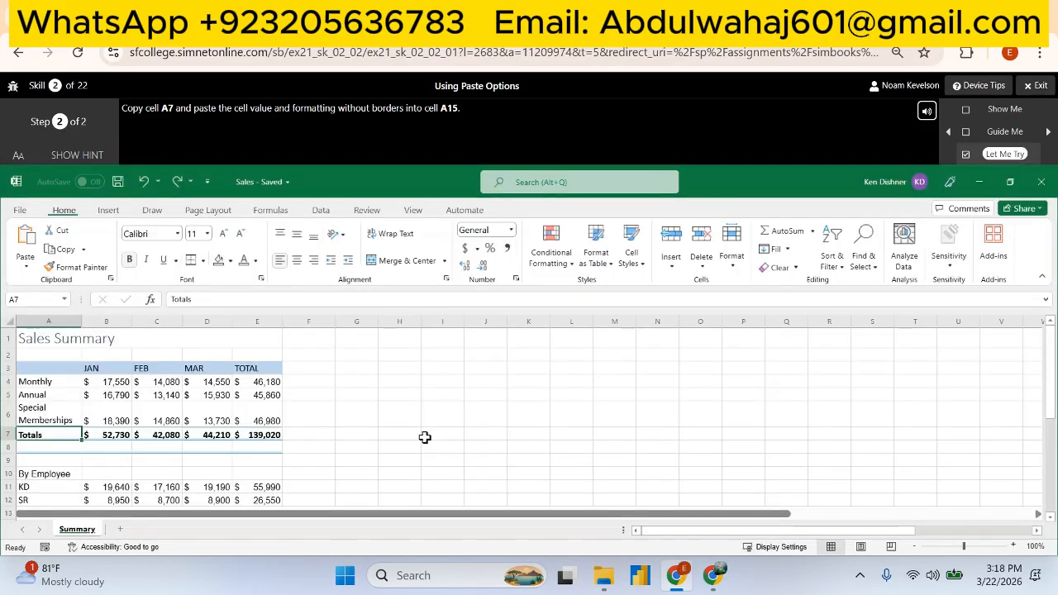
- Try to copy cell A7 and paste its value and number formatting into cell A15
{"action": "right_click", "coordinate": [47, 436]}
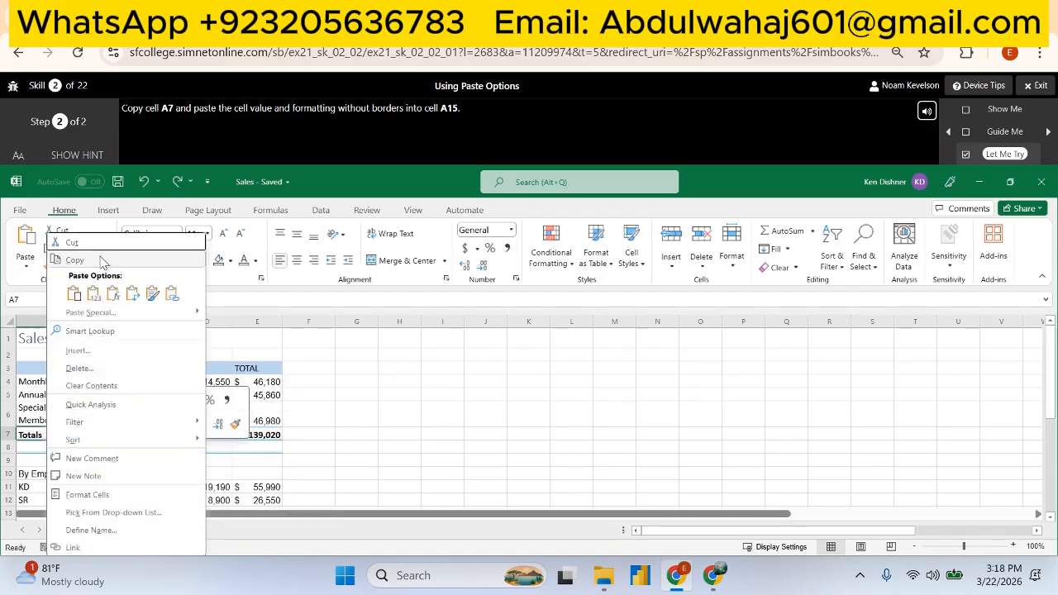
{"action": "left_click", "coordinate": [74, 260]}
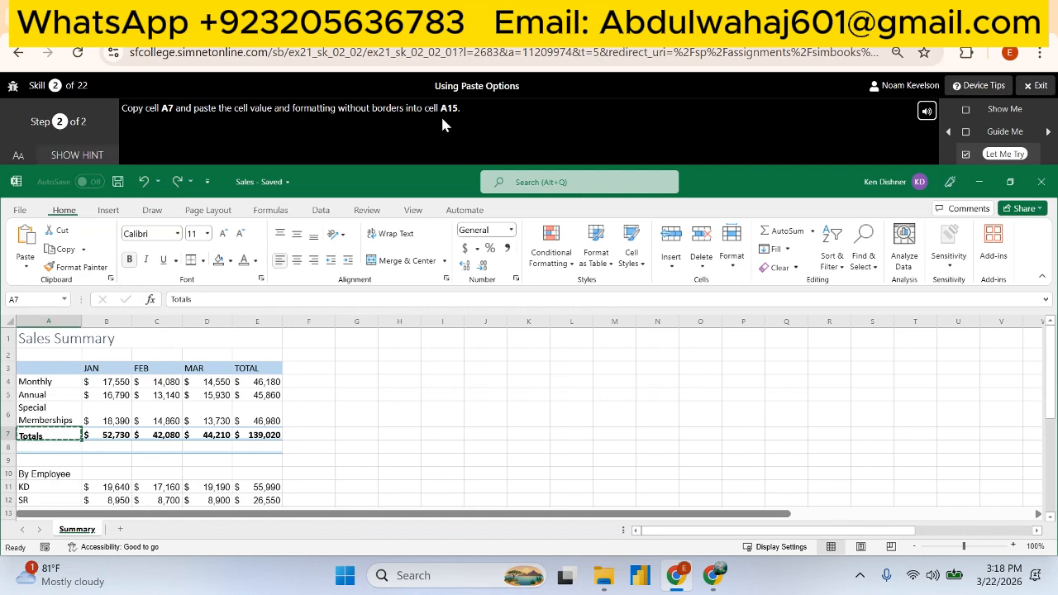
{"action": "scroll", "coordinate": [90, 416], "scroll_direction": "down", "scroll_amount": 2}
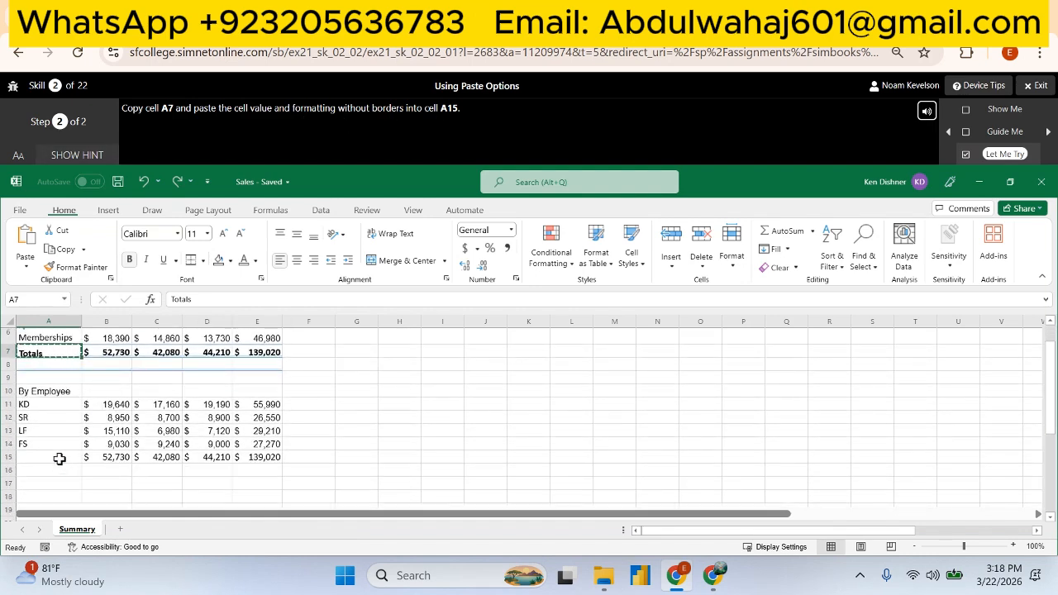
{"action": "left_click", "coordinate": [57, 457]}
{"action": "left_click", "coordinate": [25, 269]}
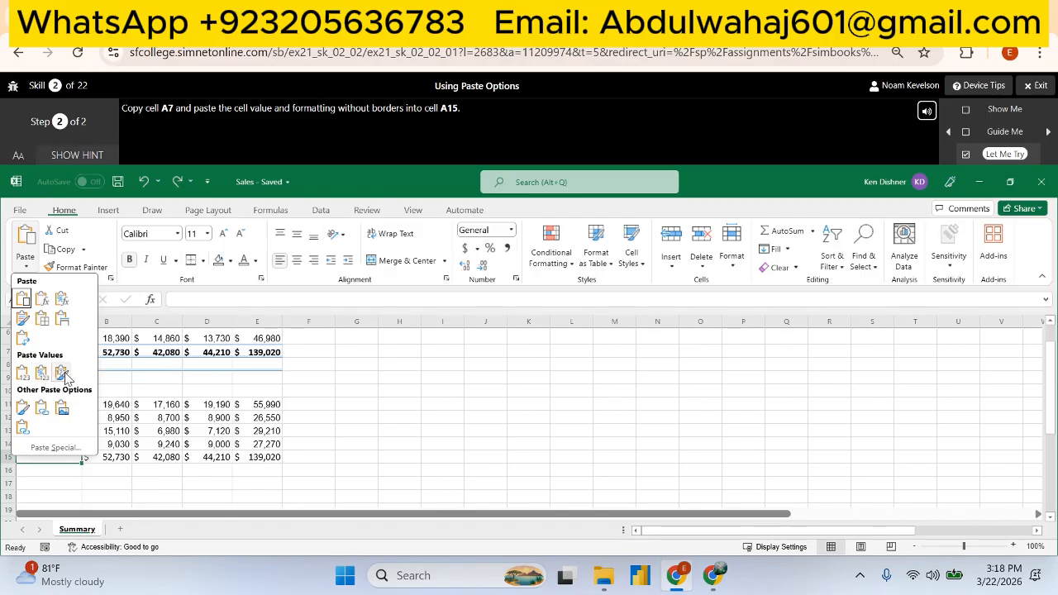
{"action": "left_click", "coordinate": [46, 374]}
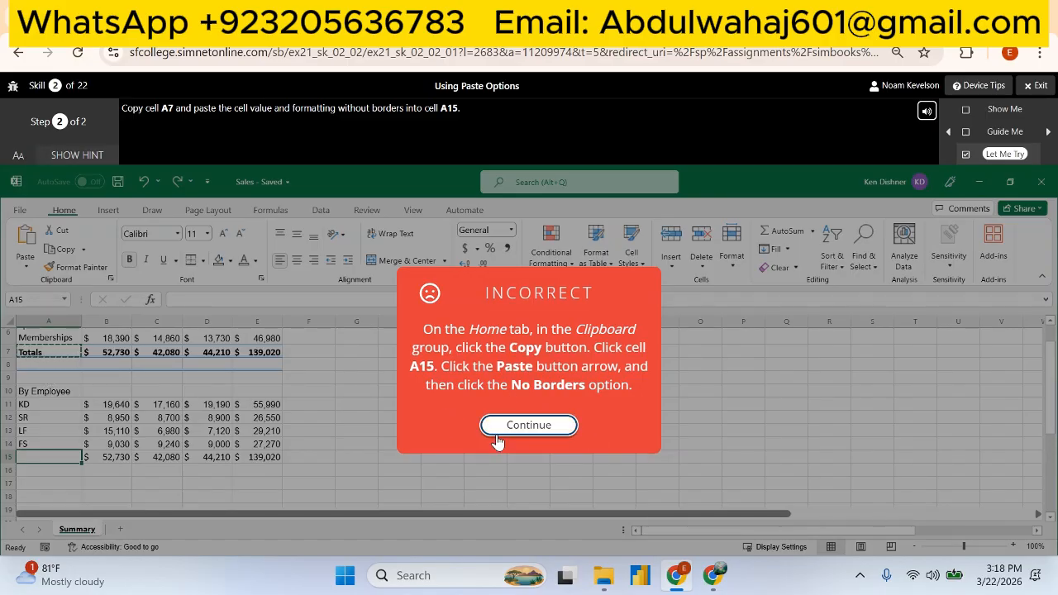
{"action": "left_click", "coordinate": [528, 425]}
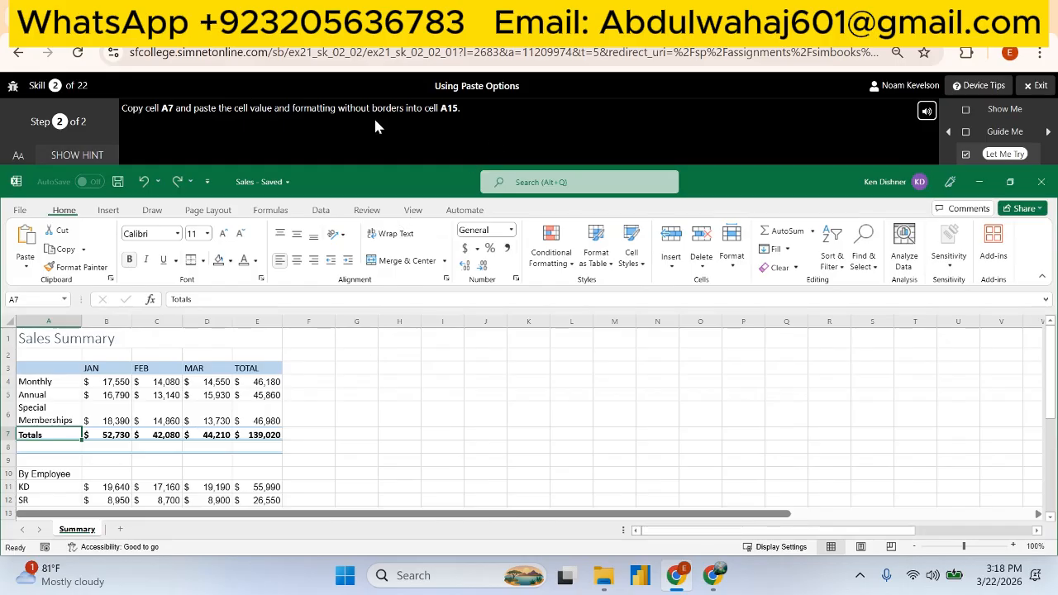
- Copy cell A7 and paste it into cell A15 using the No Borders paste option
{"action": "right_click", "coordinate": [45, 427]}
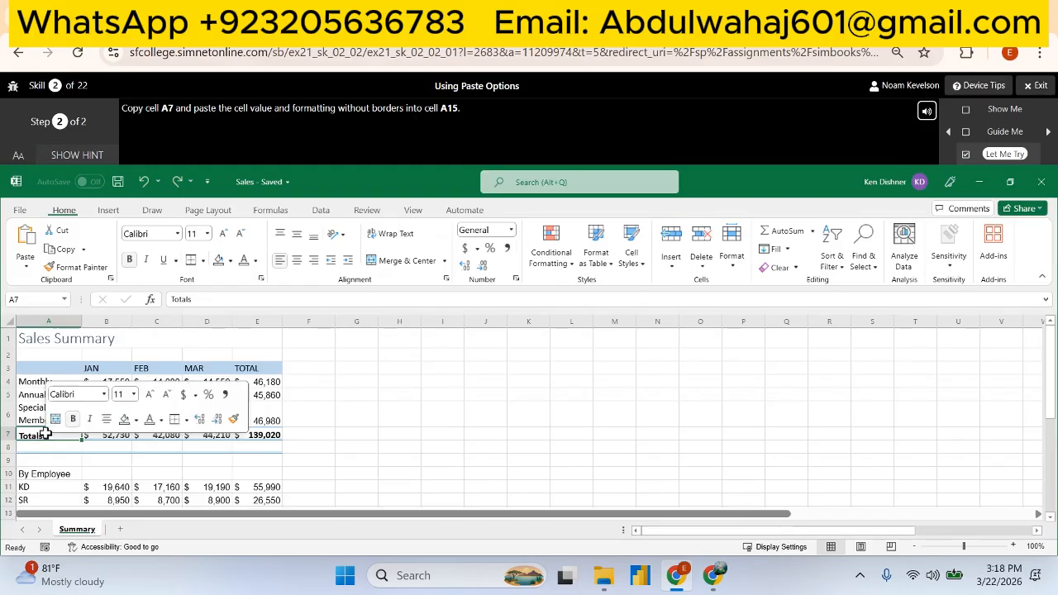
{"action": "left_click", "coordinate": [67, 253]}
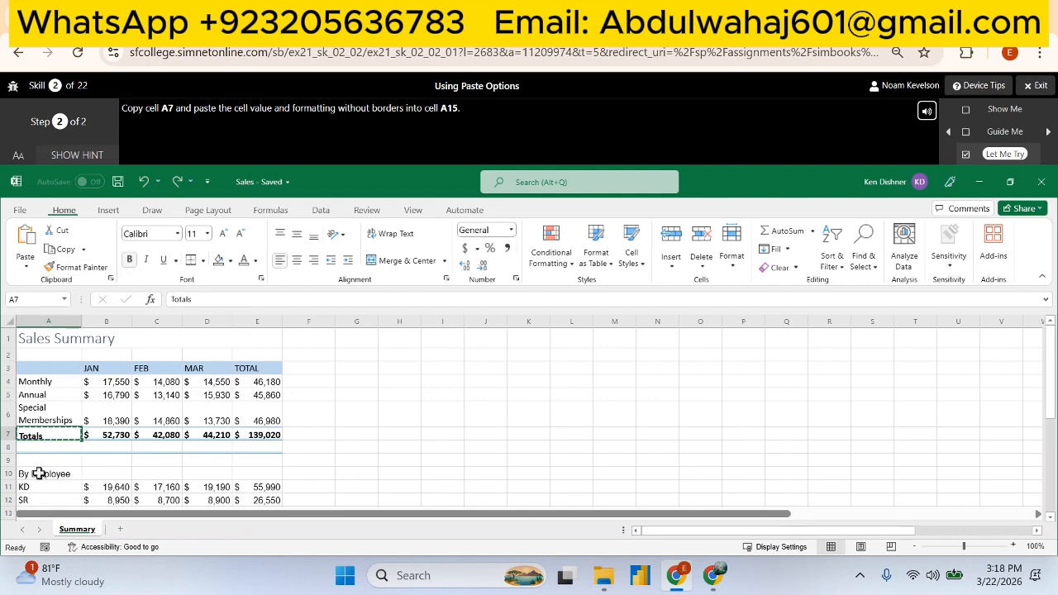
{"action": "scroll", "coordinate": [126, 380], "scroll_direction": "down", "scroll_amount": 2}
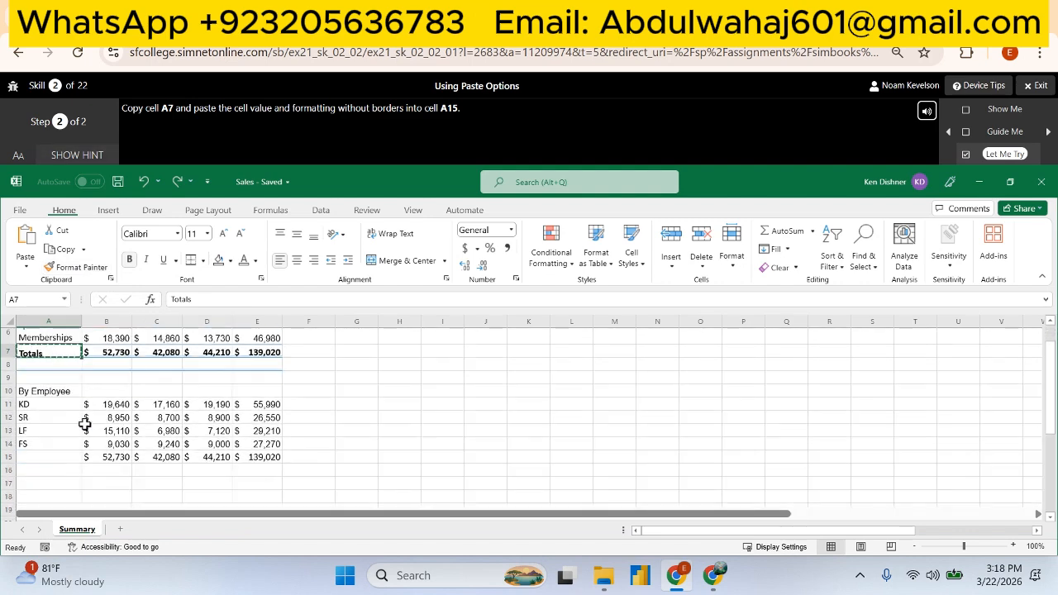
{"action": "left_click", "coordinate": [40, 455]}
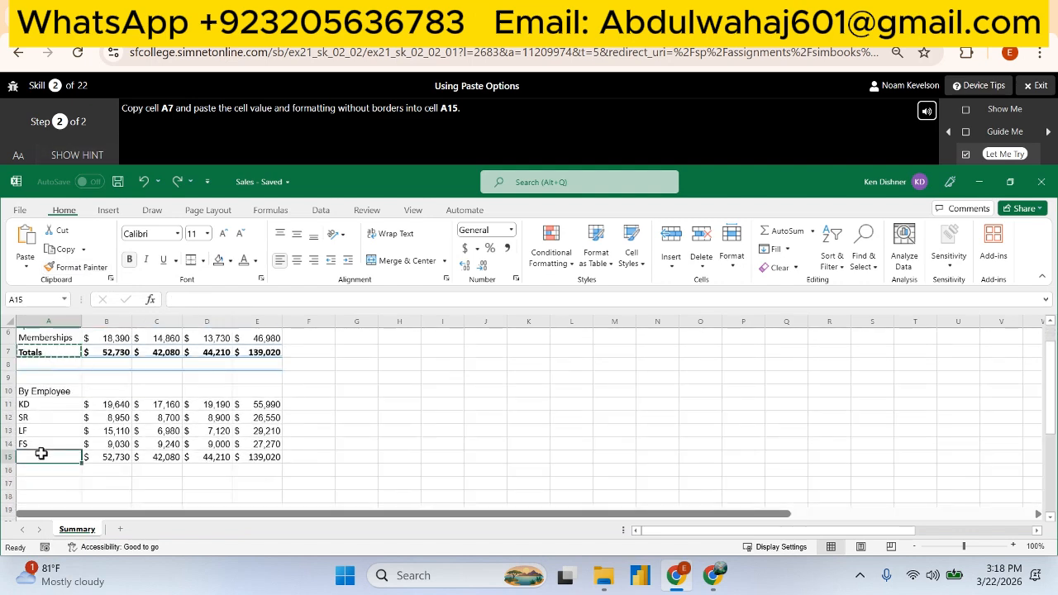
{"action": "left_click", "coordinate": [25, 265]}
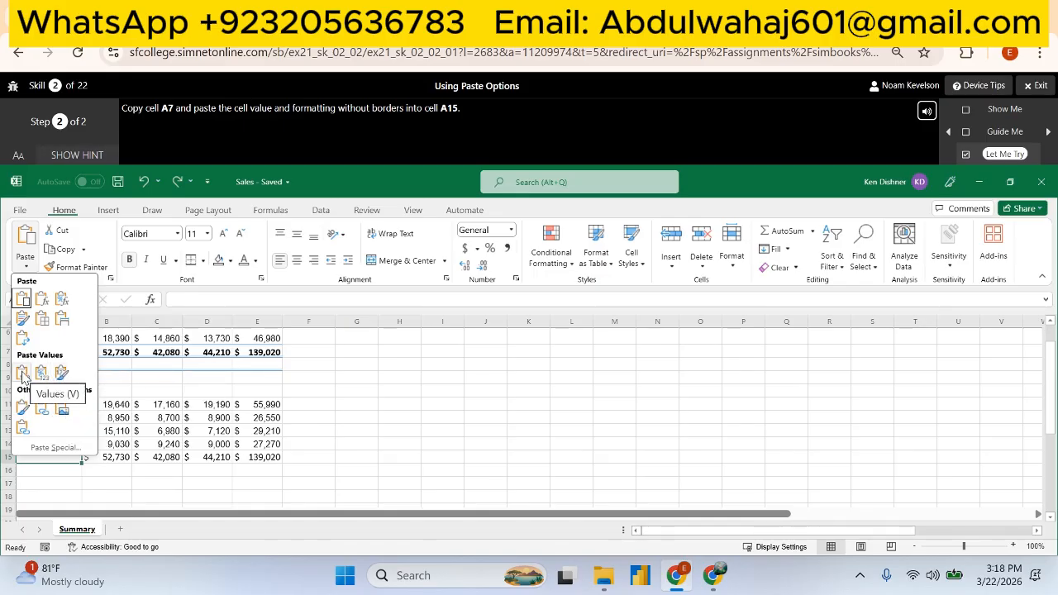
{"action": "left_click", "coordinate": [42, 321]}
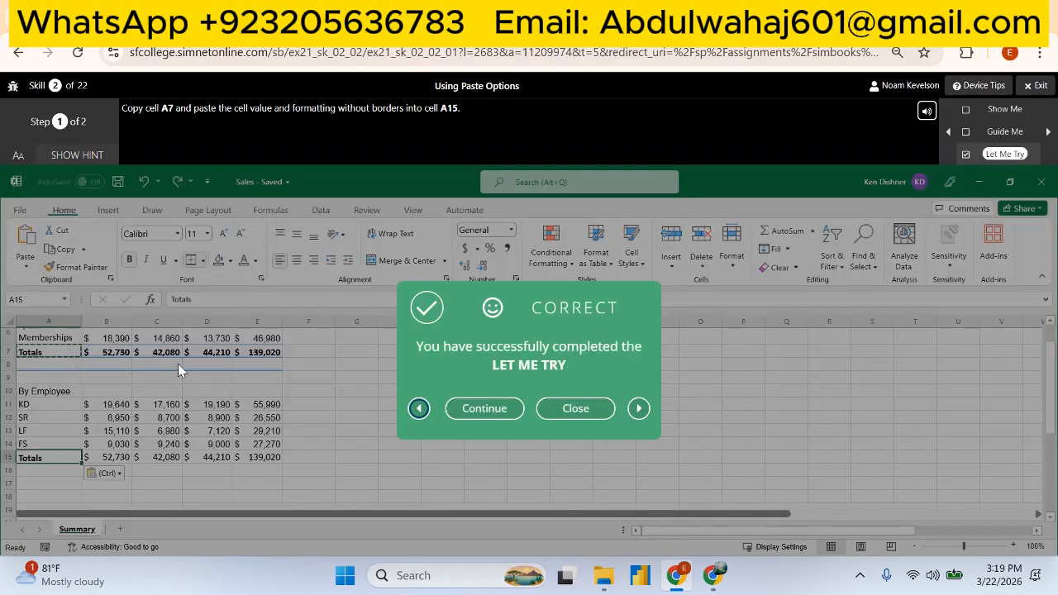
- Insert cells at A4:E4 shifting the remaining cells down, formatted the same as the cells below
{"action": "left_click", "coordinate": [485, 409]}
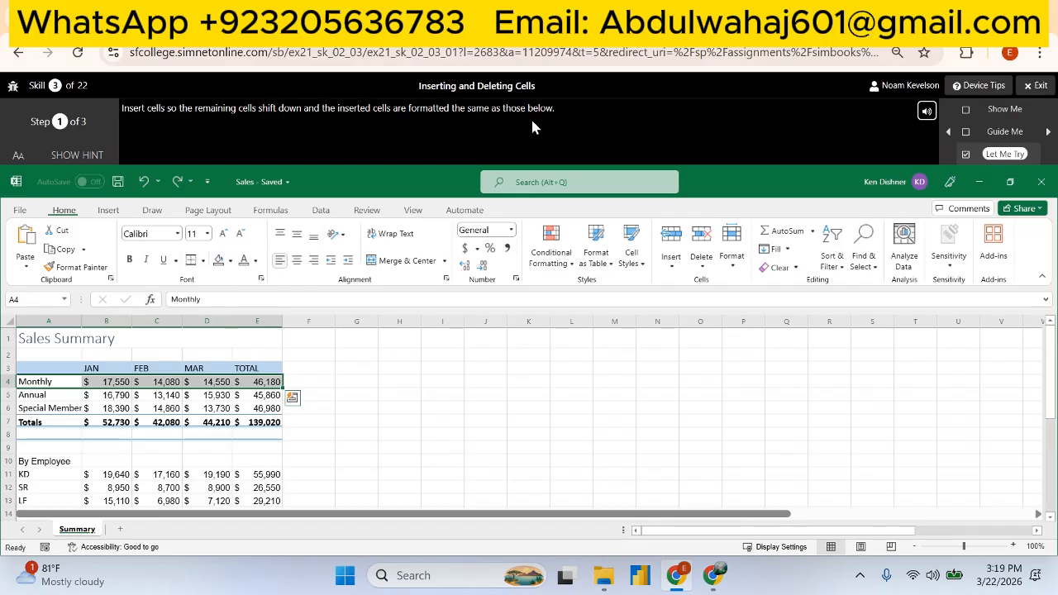
{"action": "right_click", "coordinate": [246, 383]}
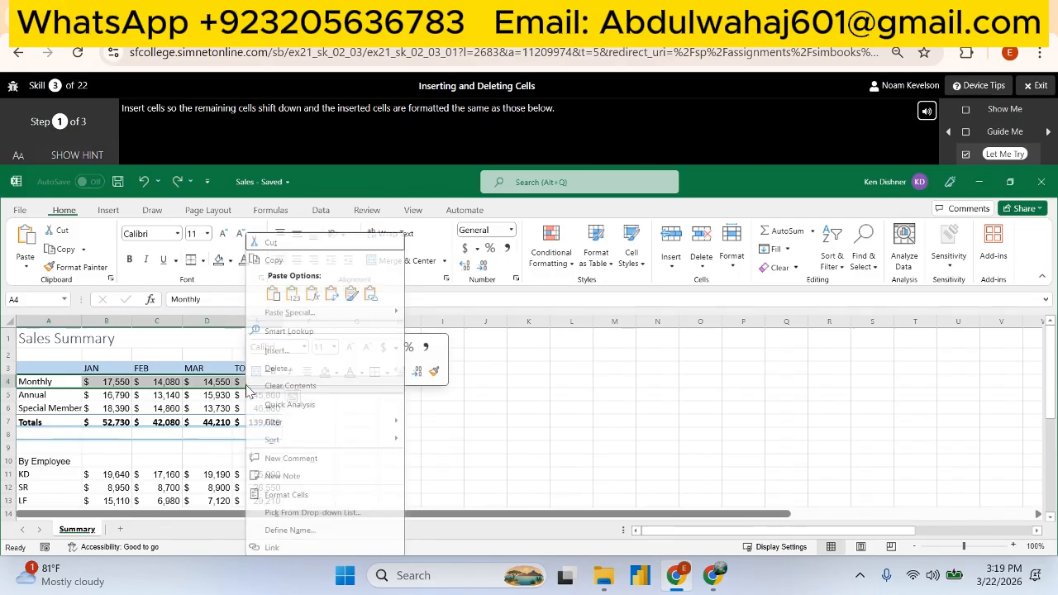
{"action": "left_click", "coordinate": [314, 352]}
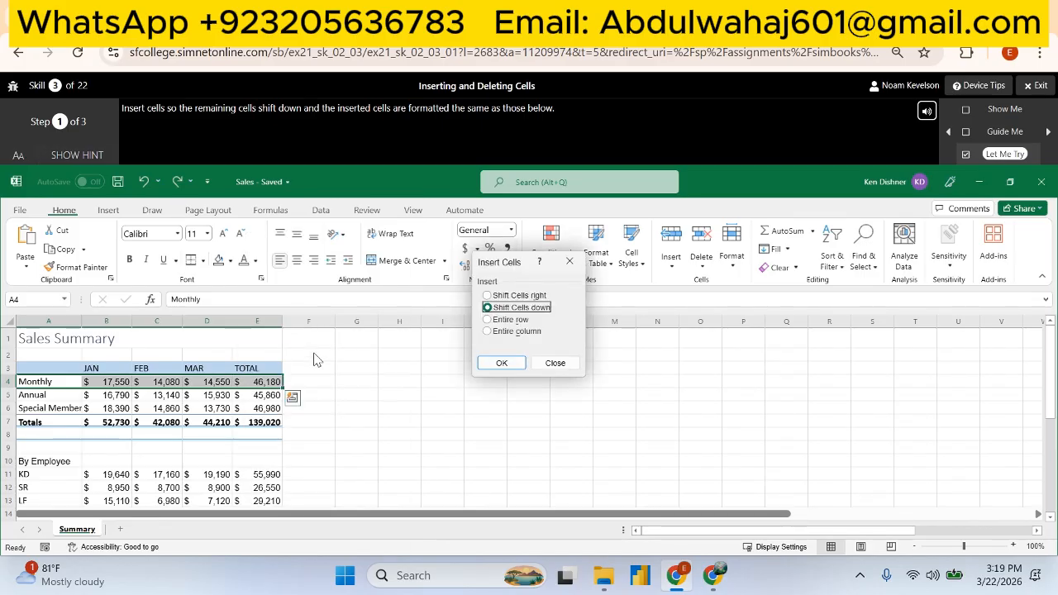
{"action": "left_click", "coordinate": [487, 296]}
{"action": "left_click", "coordinate": [495, 362]}
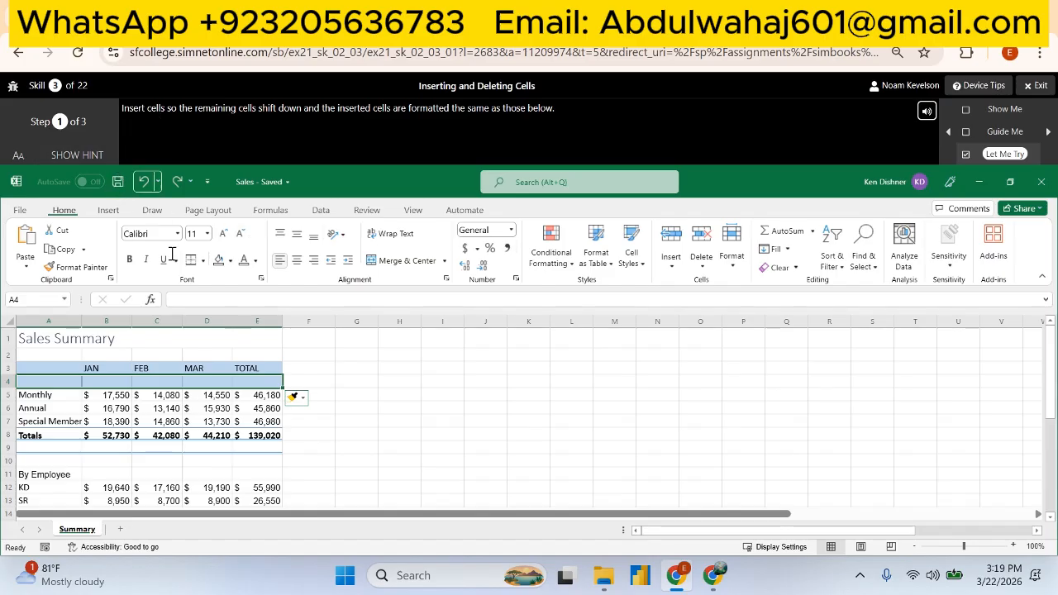
{"action": "left_click", "coordinate": [304, 399]}
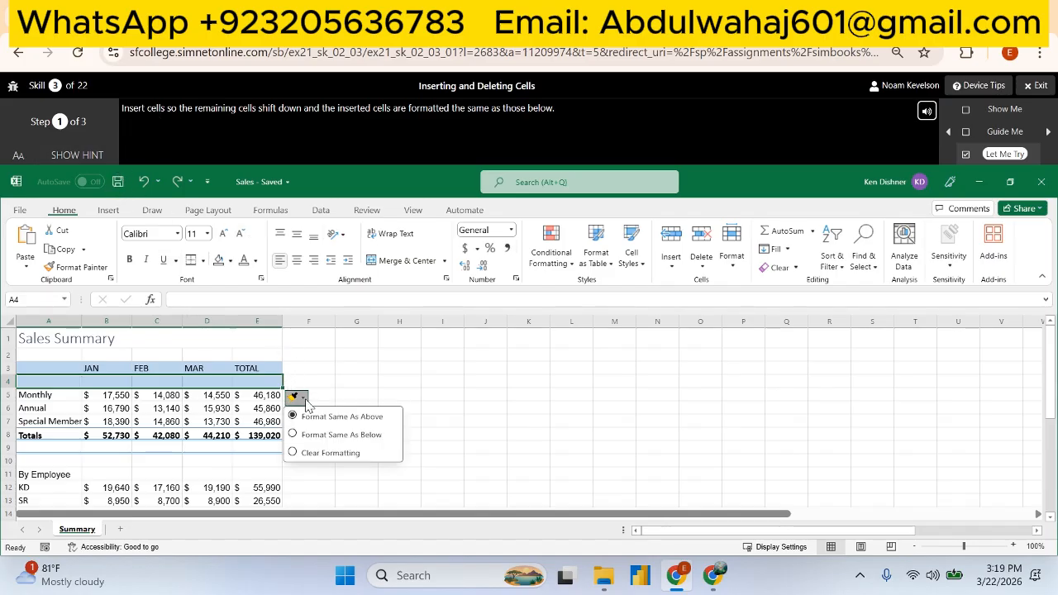
{"action": "left_click", "coordinate": [320, 438]}
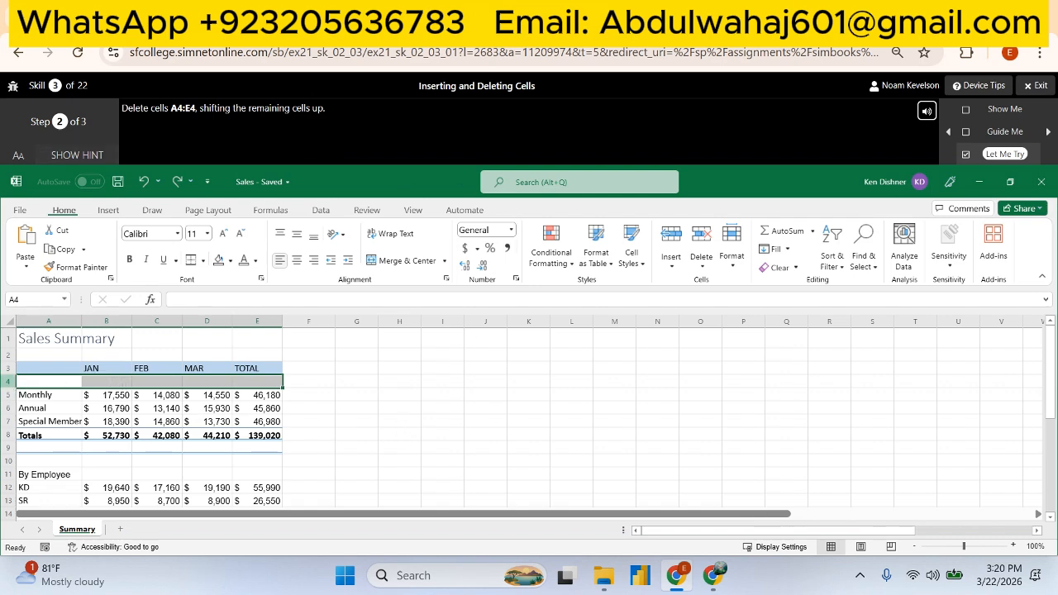
- Delete cells A4:E4, shifting the remaining cells up
{"action": "left_click", "coordinate": [6, 384]}
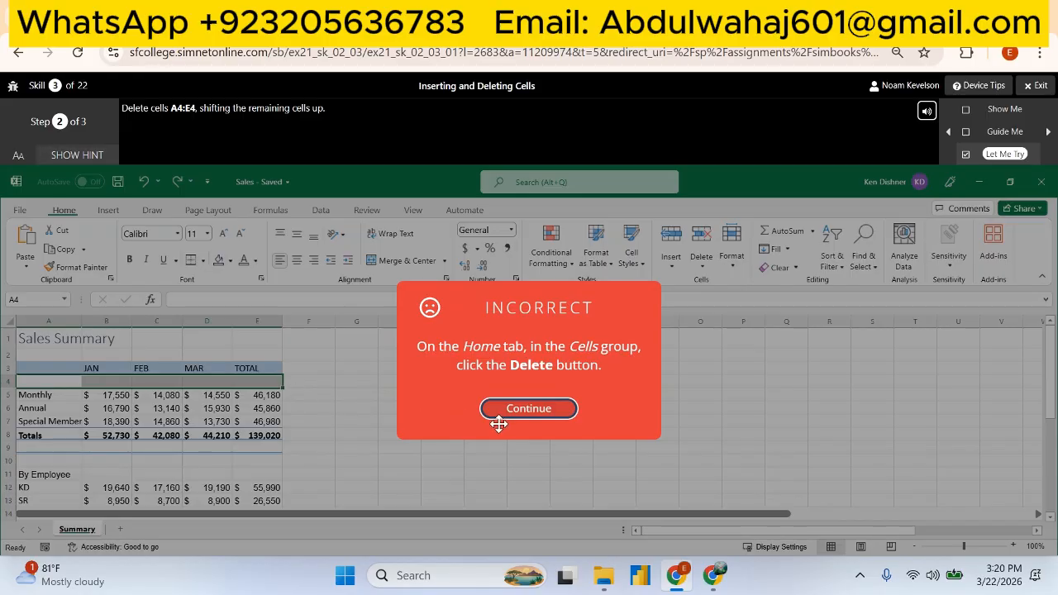
{"action": "left_click", "coordinate": [529, 409]}
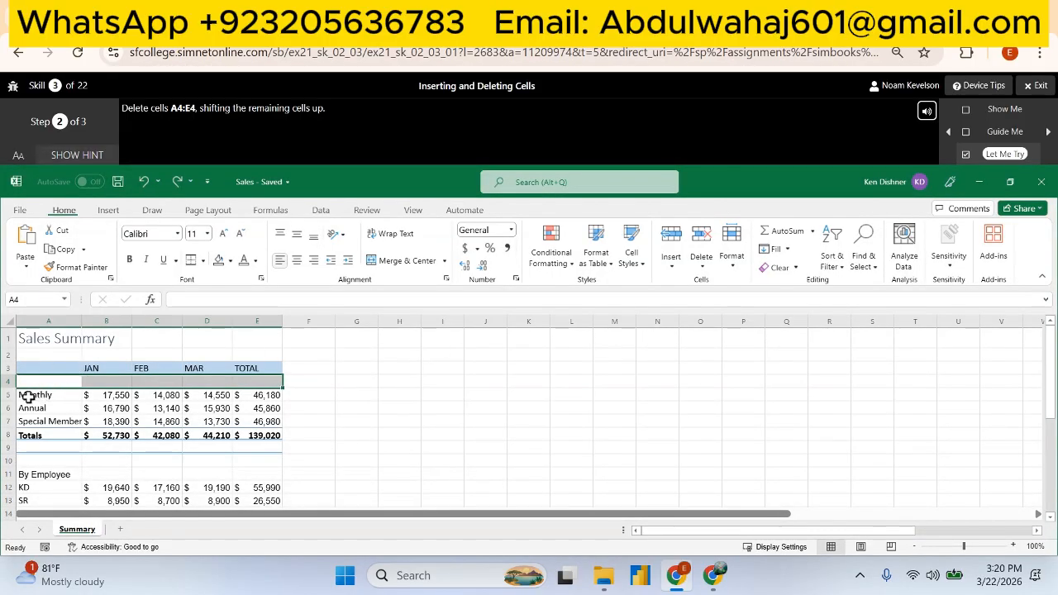
{"action": "left_click", "coordinate": [701, 261]}
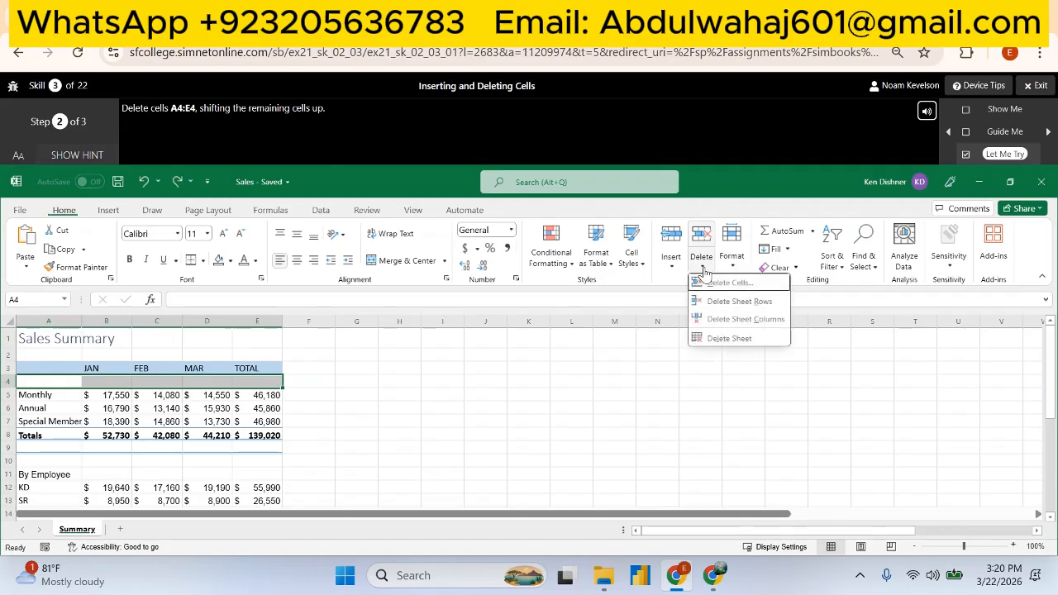
{"action": "left_click", "coordinate": [732, 284]}
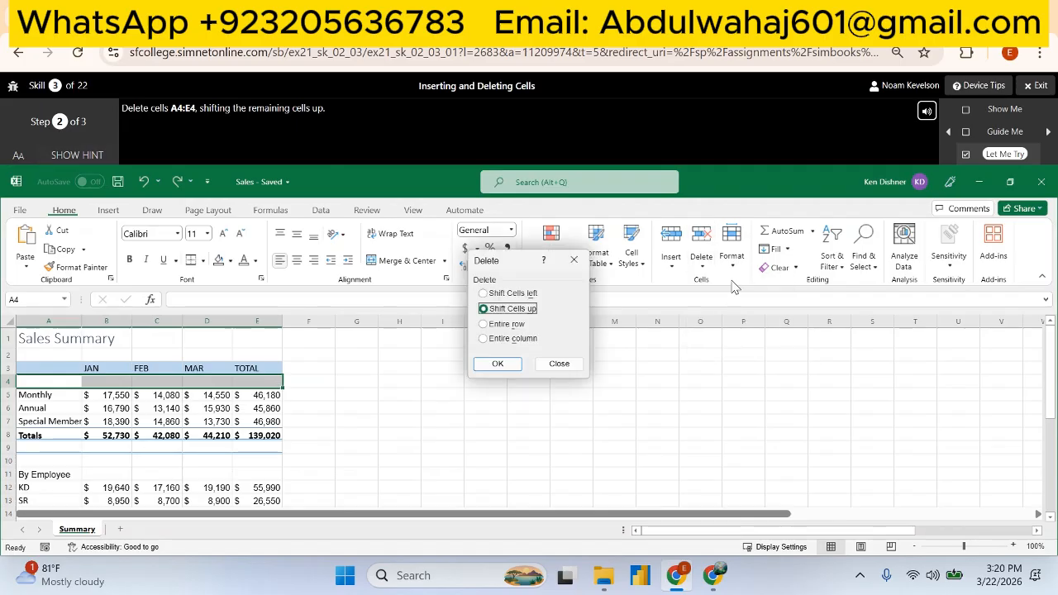
{"action": "left_click", "coordinate": [503, 363]}
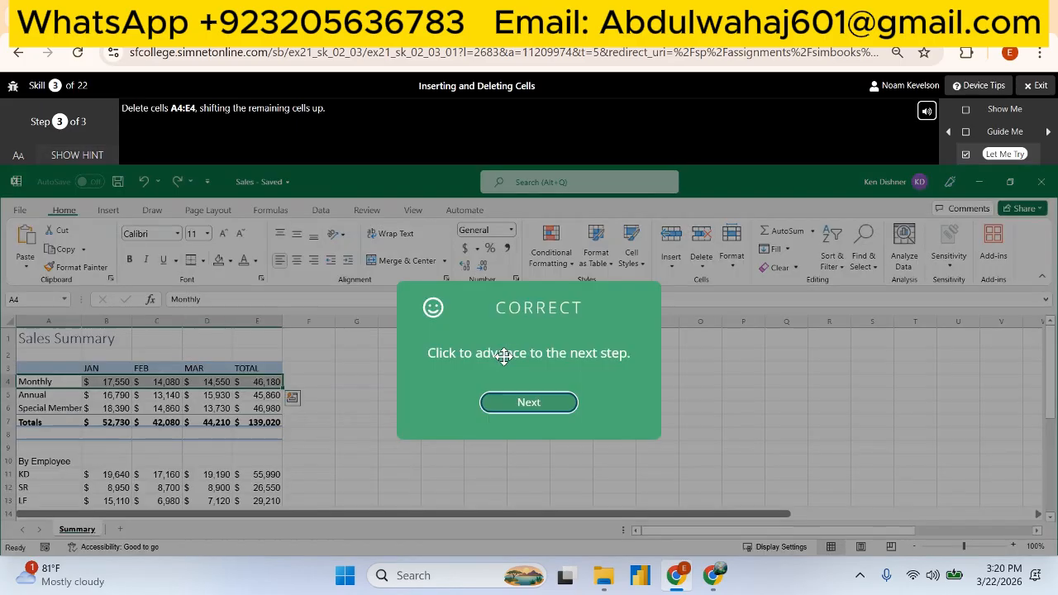
- Copy row 3 and insert the copied cells above row 11
{"action": "left_click", "coordinate": [531, 403]}
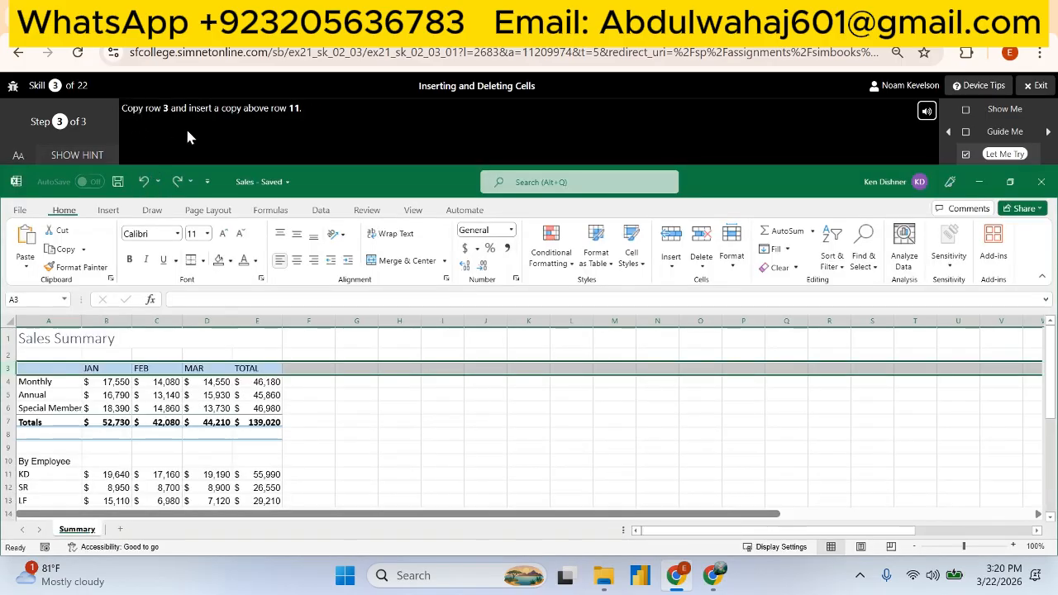
{"action": "left_click", "coordinate": [8, 367]}
{"action": "right_click", "coordinate": [16, 367]}
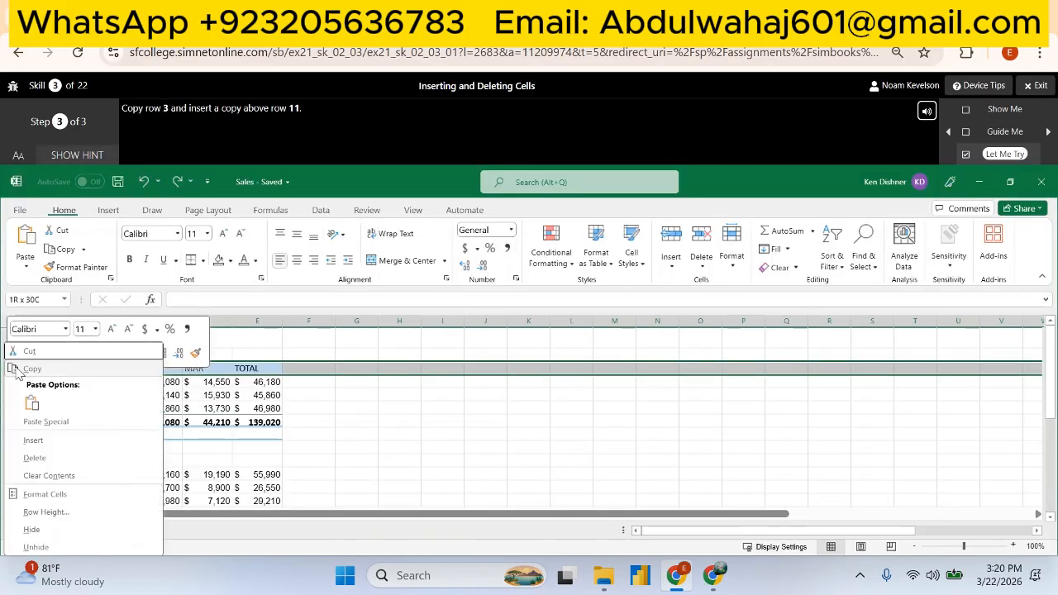
{"action": "left_click", "coordinate": [35, 368]}
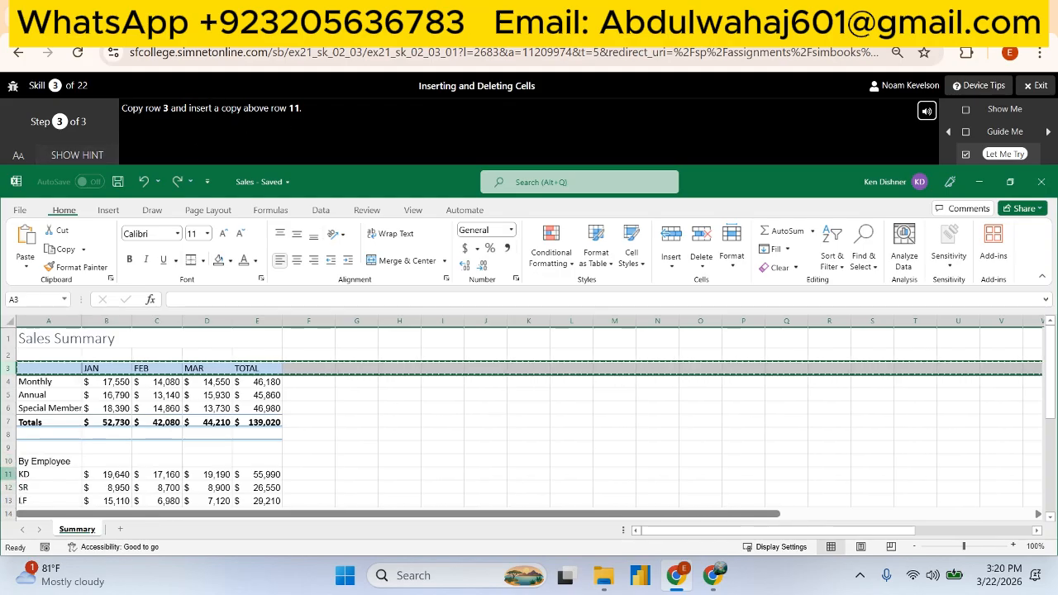
{"action": "right_click", "coordinate": [6, 474]}
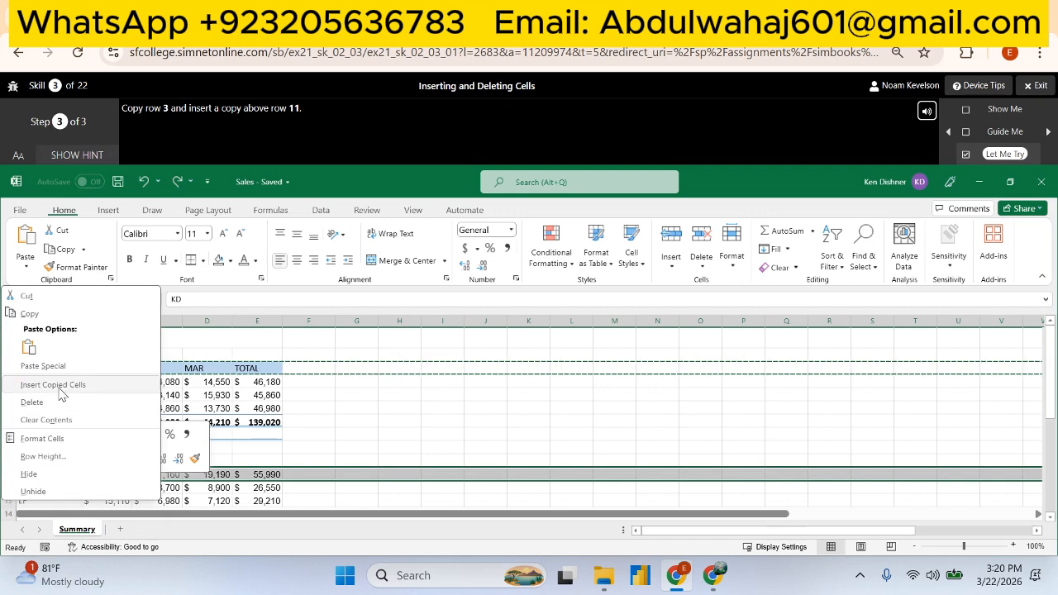
{"action": "left_click", "coordinate": [62, 385]}
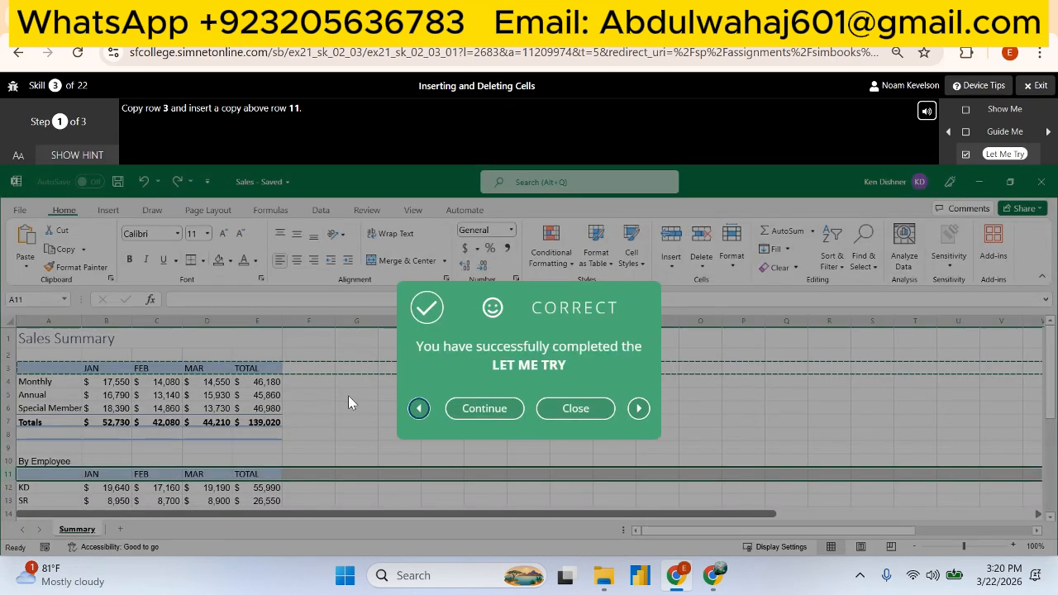
- Start the Skill 4 Let Me Try and turn on text wrapping for cell A6
{"action": "left_click", "coordinate": [486, 408]}
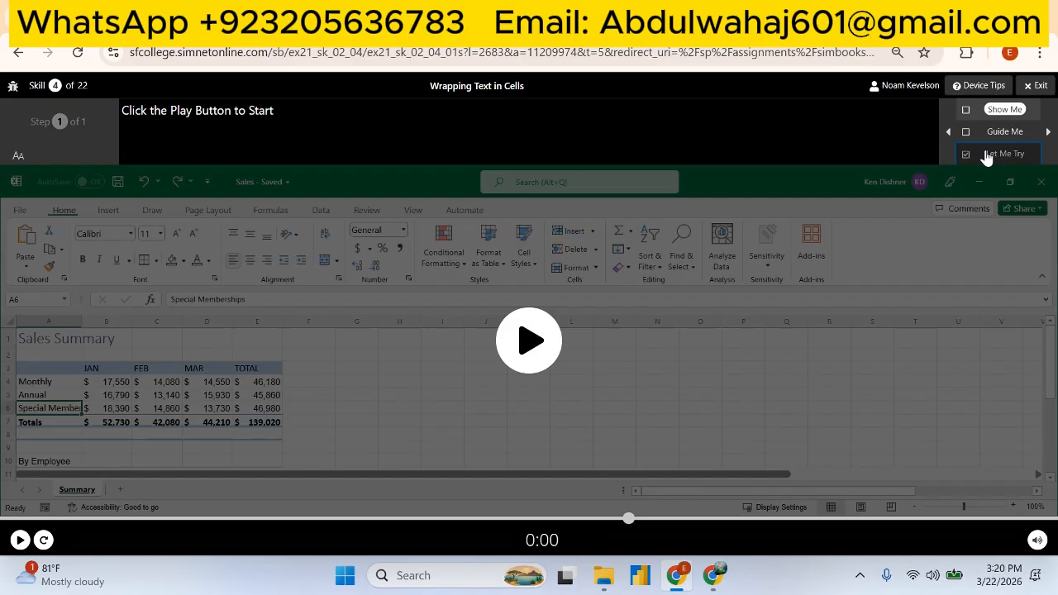
{"action": "left_click", "coordinate": [987, 153]}
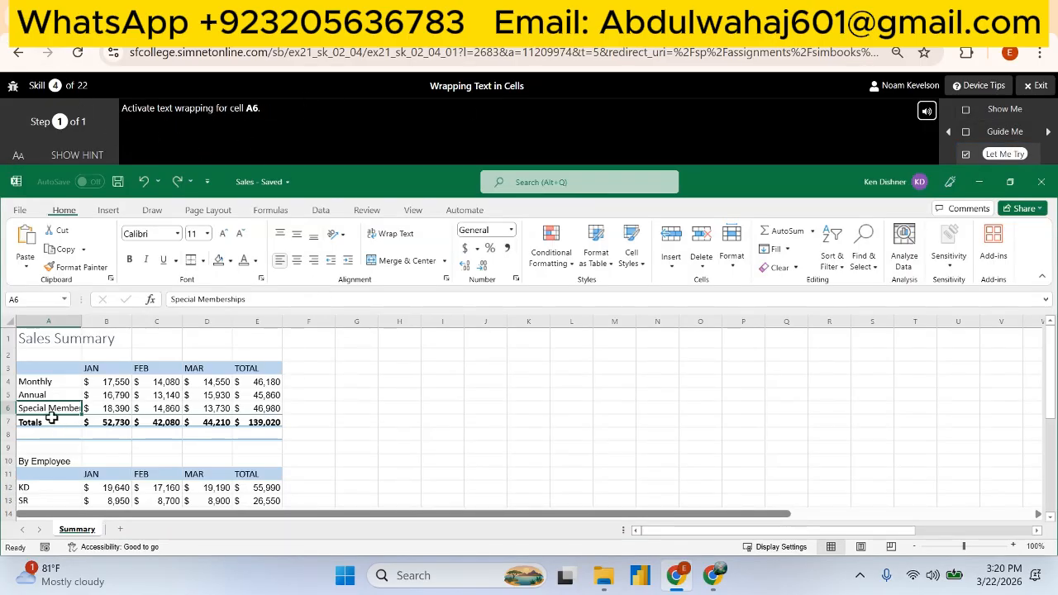
{"action": "left_click", "coordinate": [402, 234]}
{"action": "left_click", "coordinate": [472, 408]}
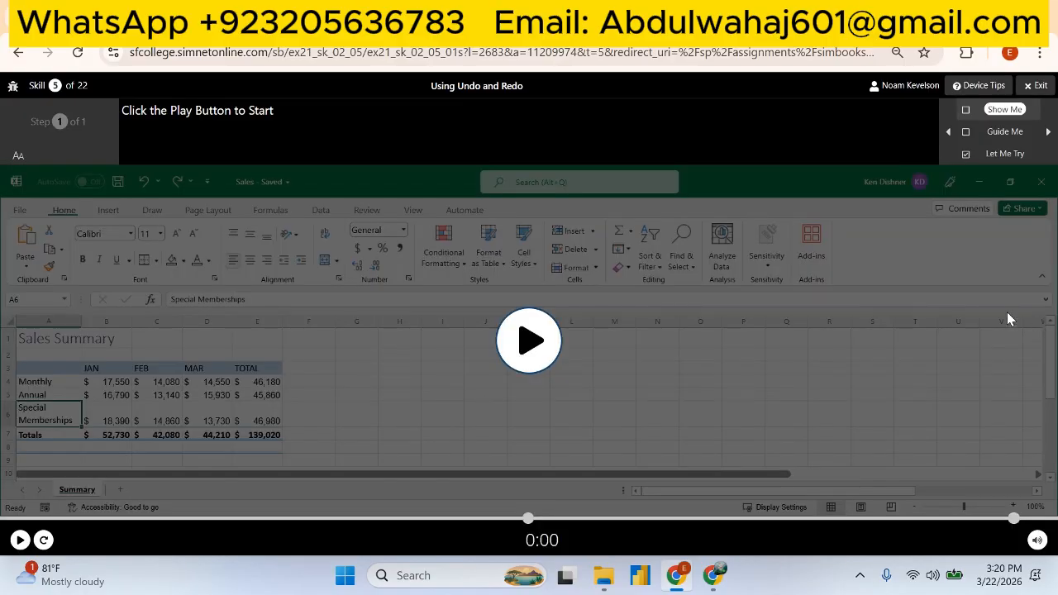
- Start the Skill 5 Let Me Try, undo the last action and redo it
{"action": "left_click", "coordinate": [1005, 156]}
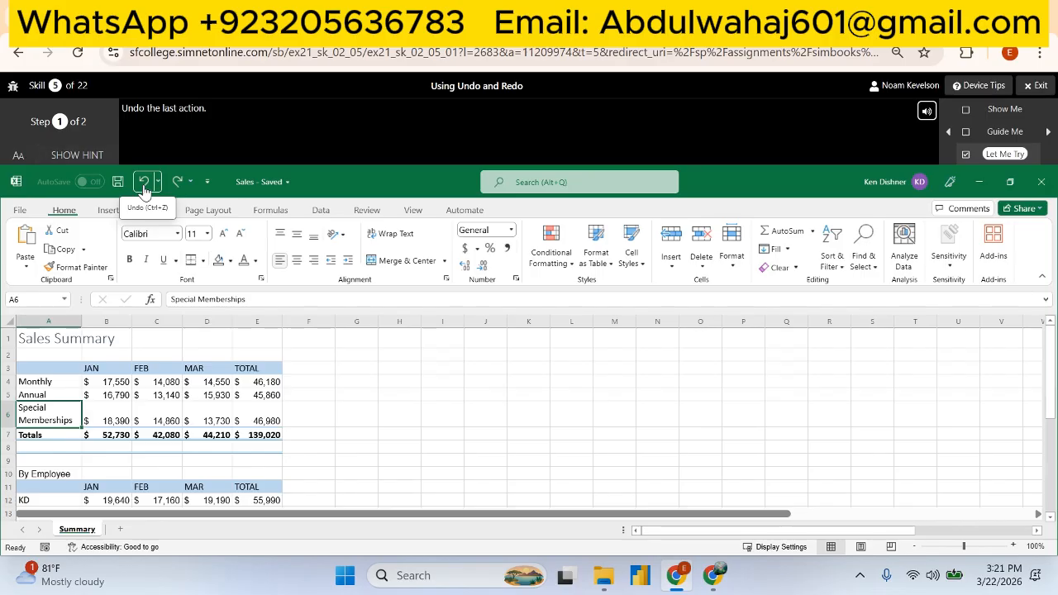
{"action": "left_click", "coordinate": [144, 189]}
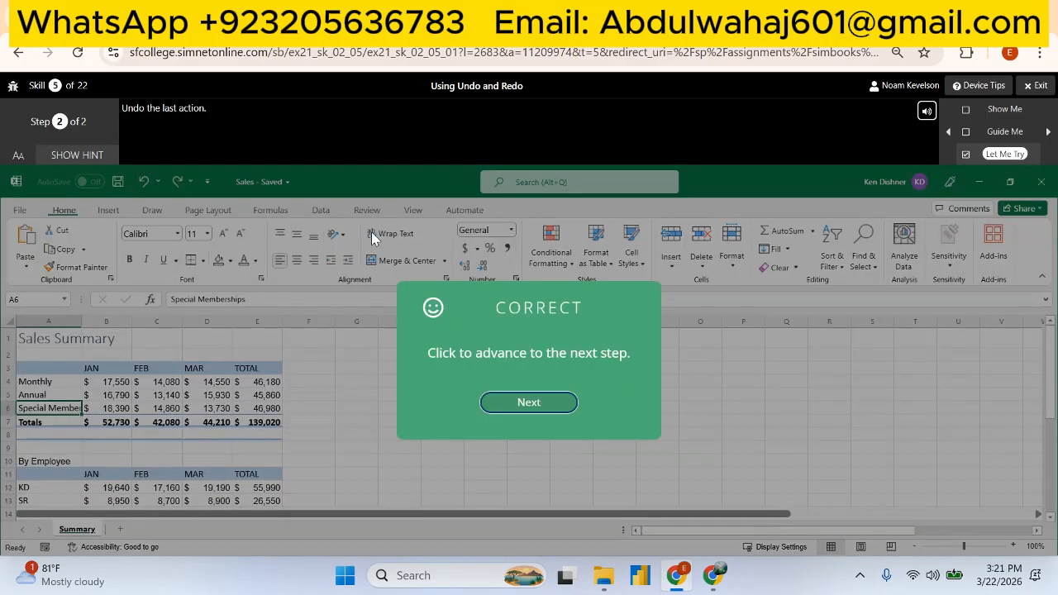
{"action": "left_click", "coordinate": [524, 403]}
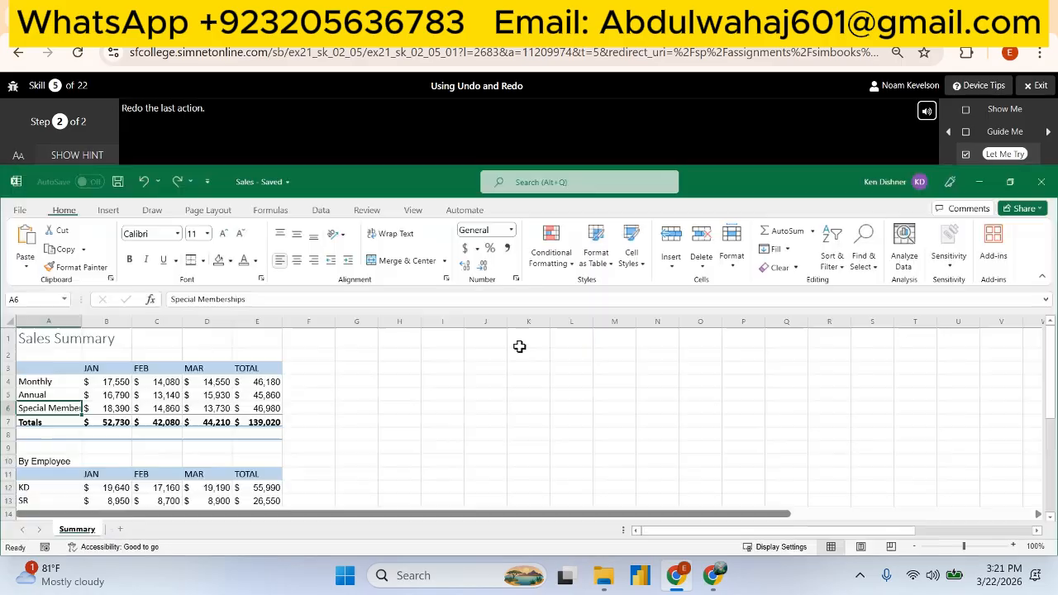
{"action": "left_click", "coordinate": [176, 183]}
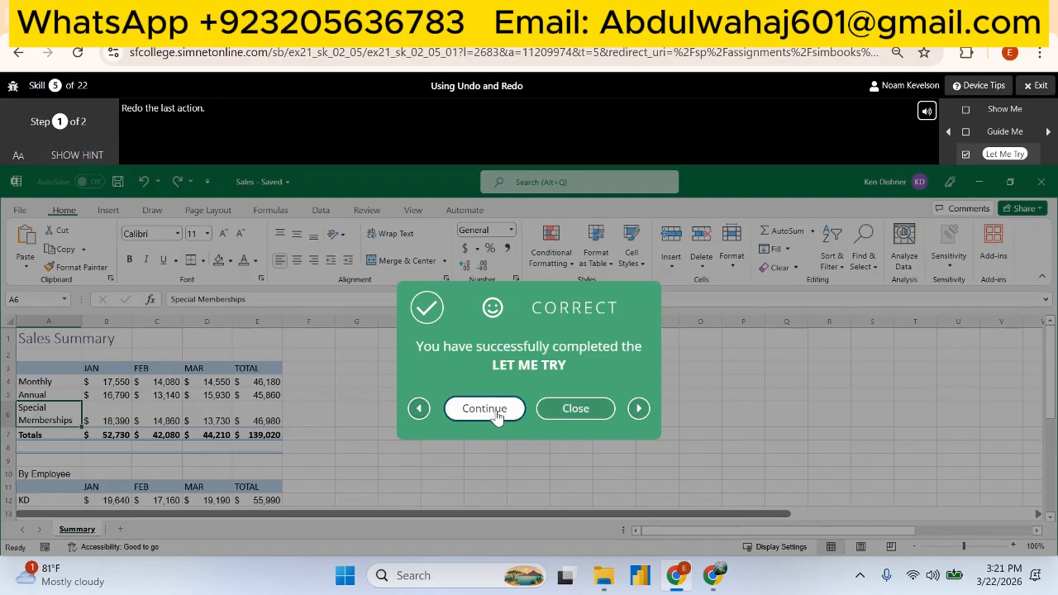
{"action": "left_click", "coordinate": [484, 408]}
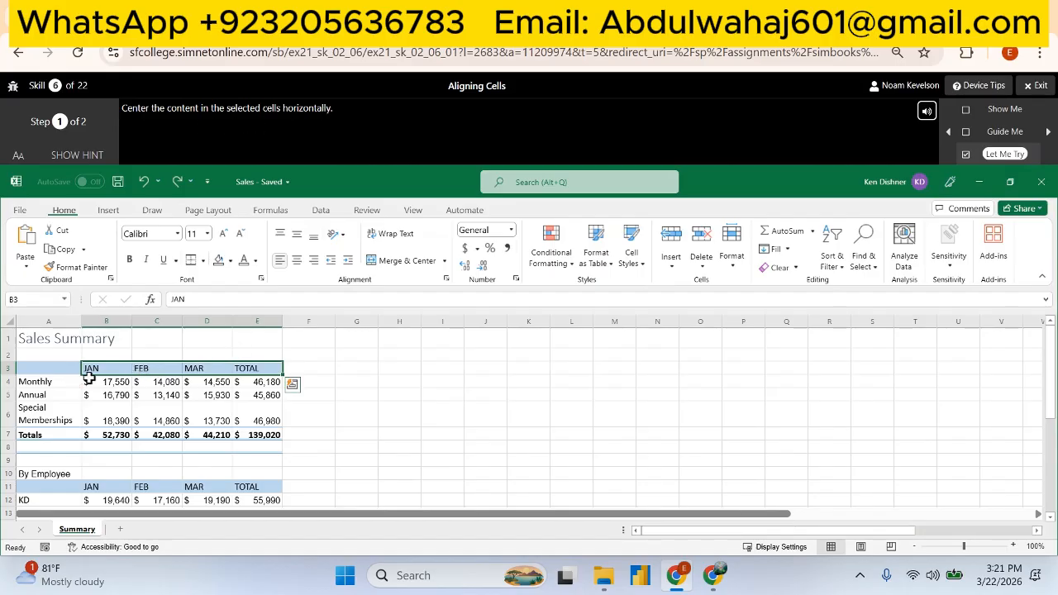
- Center the header cells B3:E3 horizontally and rotate their text counterclockwise to 45 degrees
{"action": "left_click", "coordinate": [299, 261]}
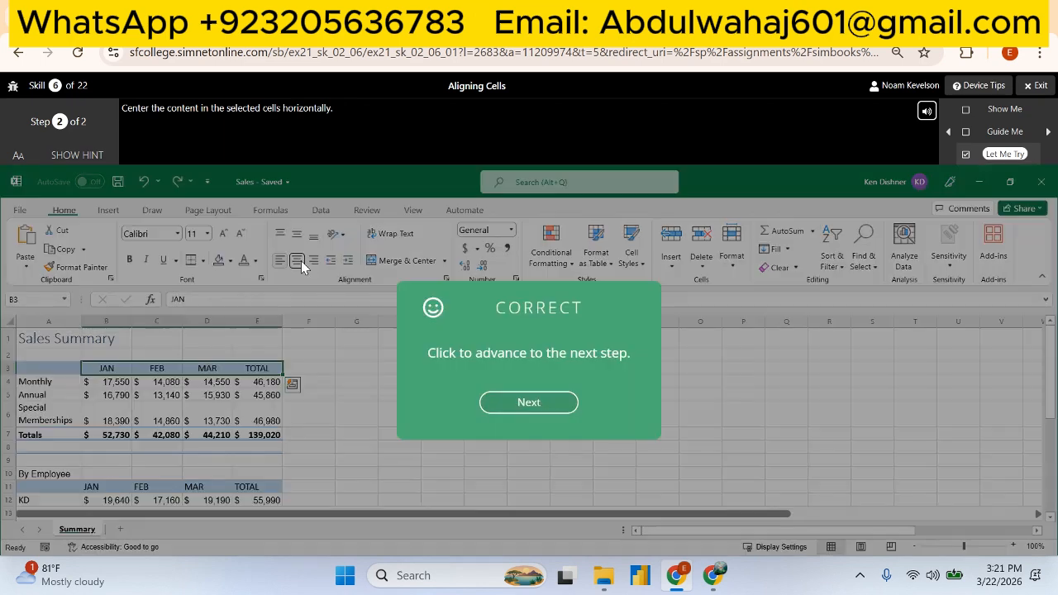
{"action": "left_click", "coordinate": [537, 404]}
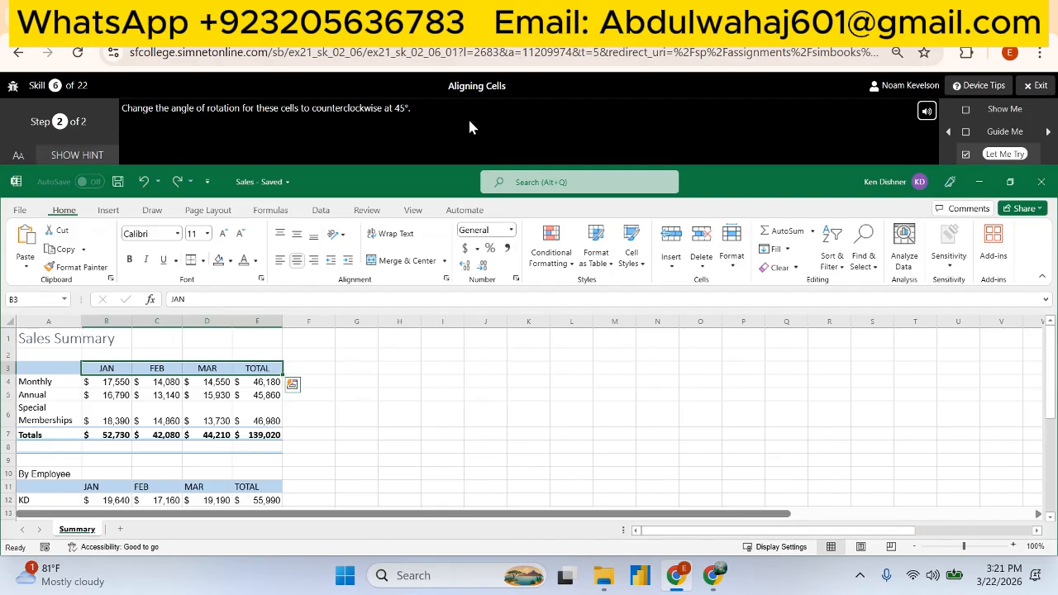
{"action": "left_click", "coordinate": [446, 278]}
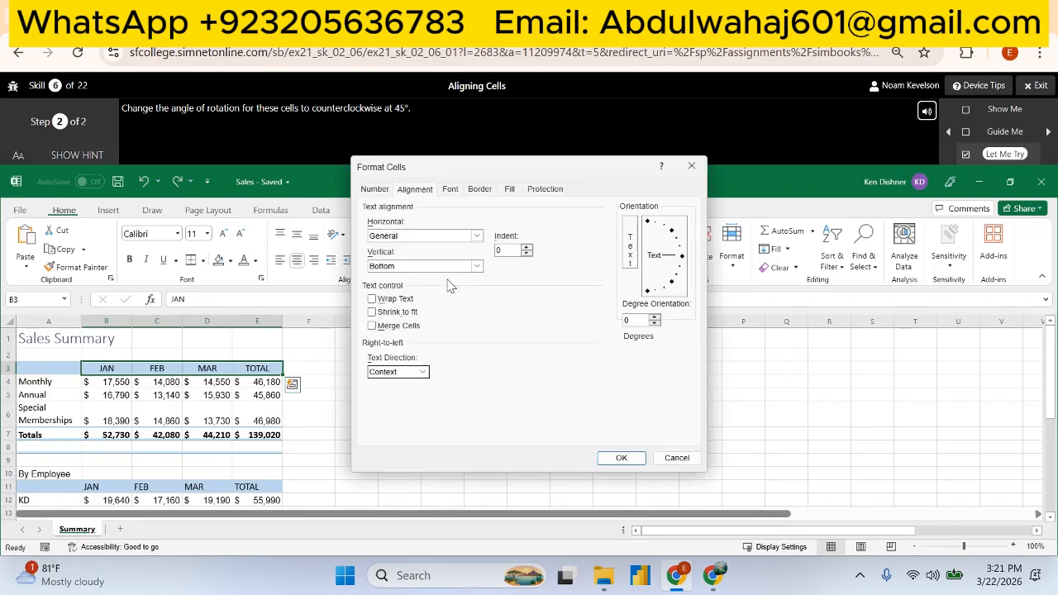
{"action": "left_click", "coordinate": [637, 321]}
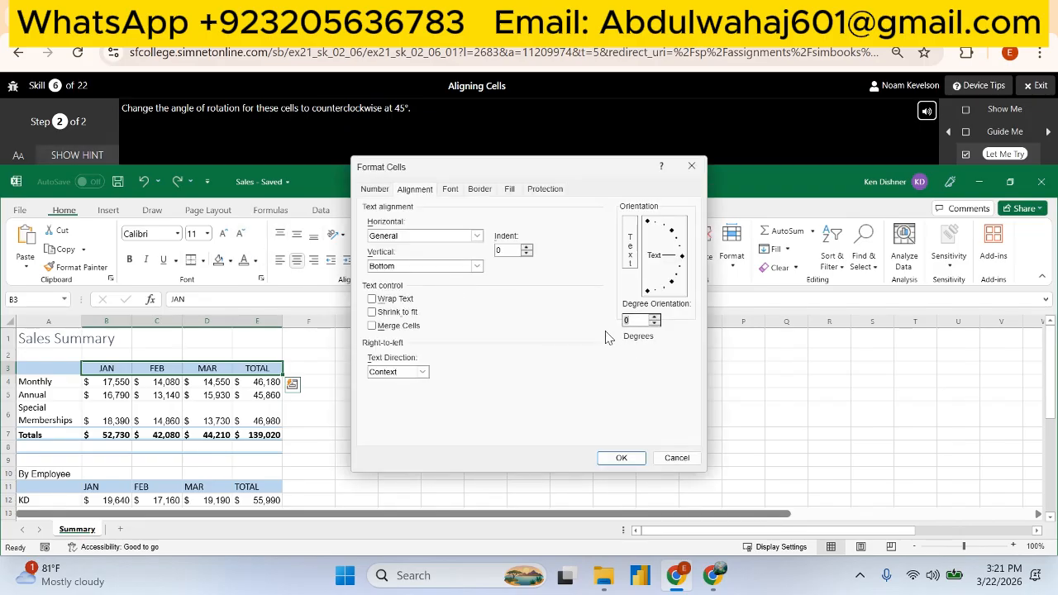
{"action": "type", "text": "45"}
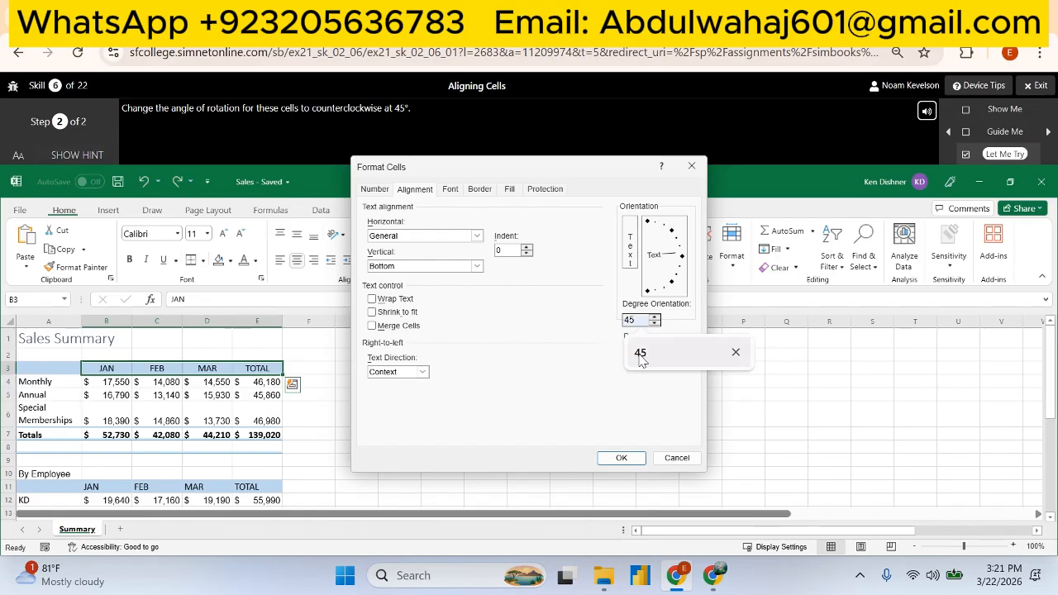
{"action": "left_click", "coordinate": [621, 457]}
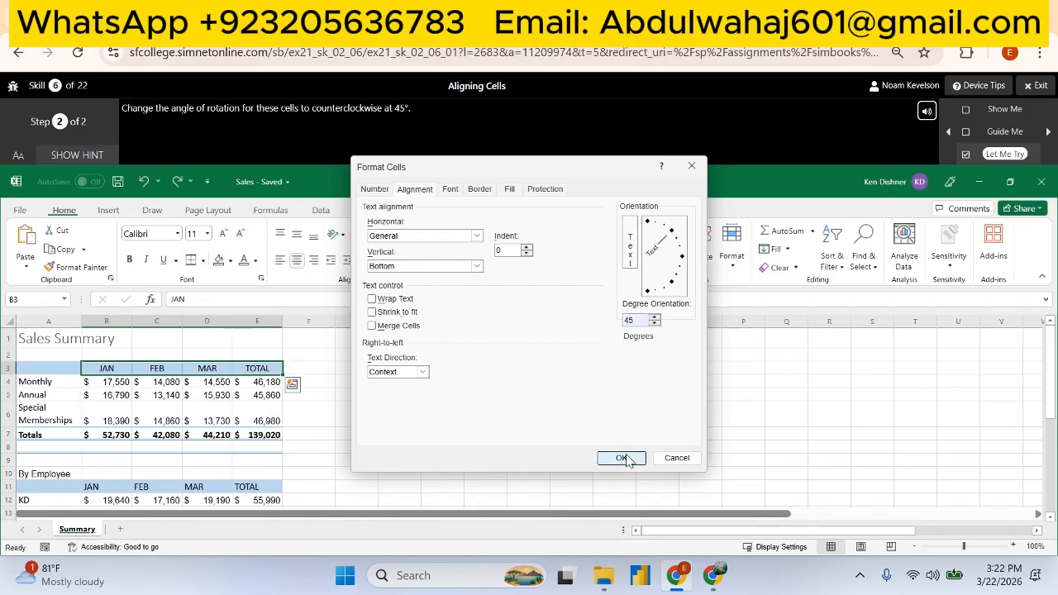
{"action": "left_click", "coordinate": [506, 418]}
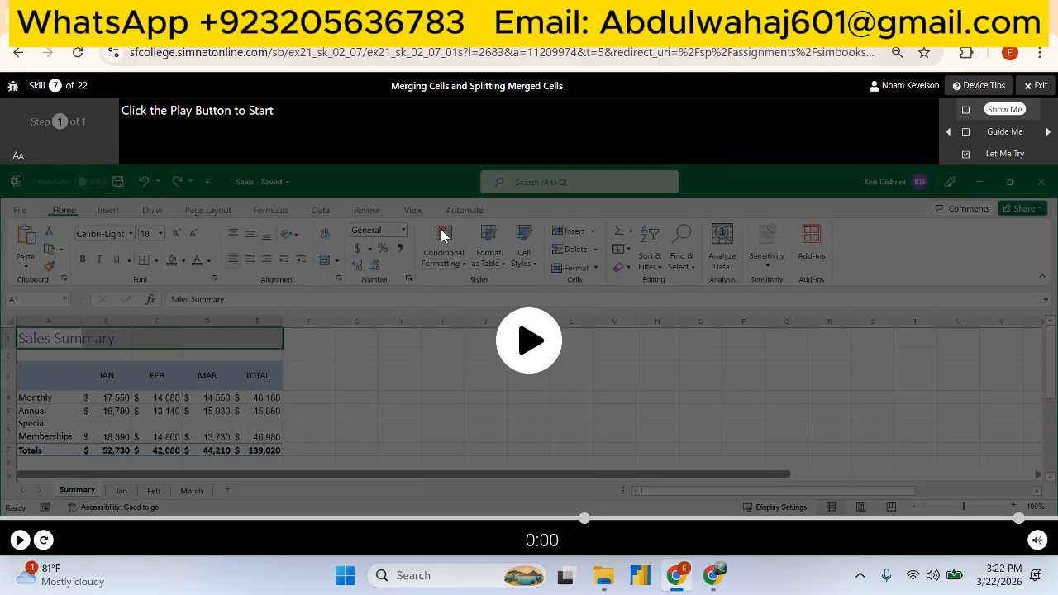
- Start the Skill 7 Let Me Try and merge and center the title across cells A1:E1
{"action": "left_click", "coordinate": [1005, 154]}
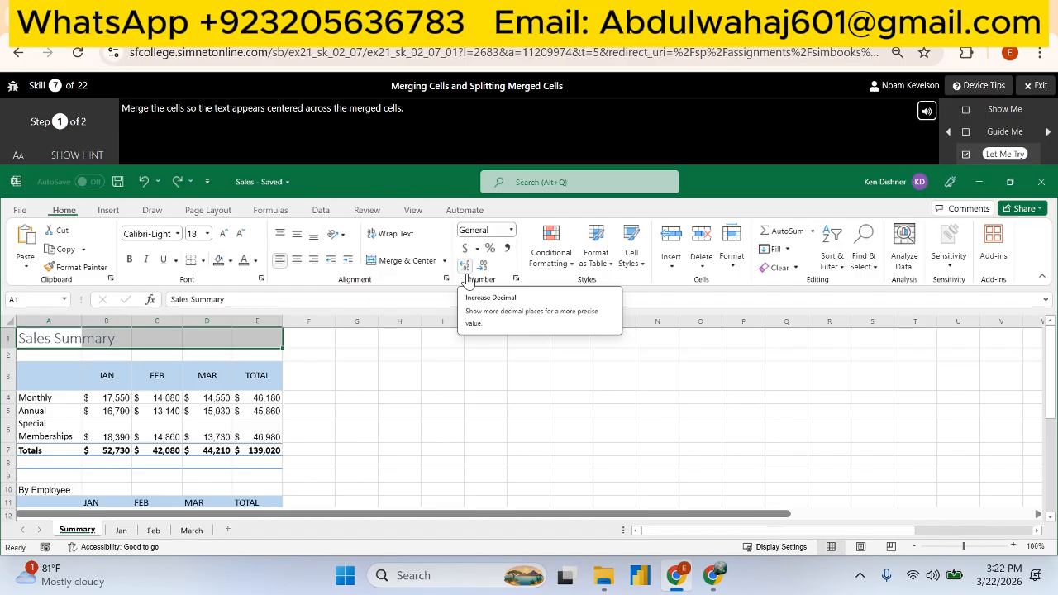
{"action": "left_click", "coordinate": [444, 262]}
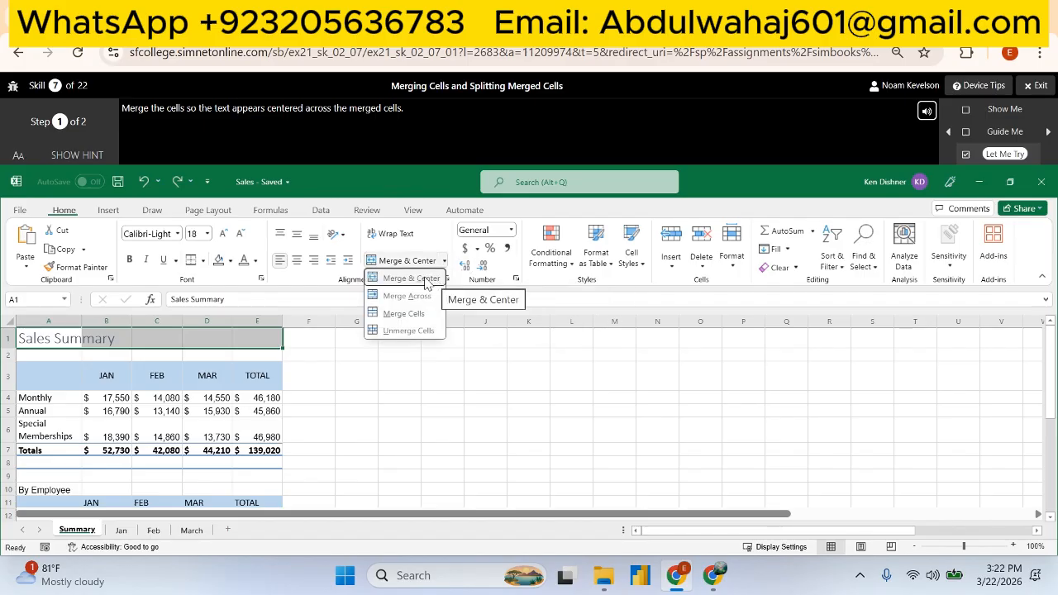
{"action": "left_click", "coordinate": [426, 281]}
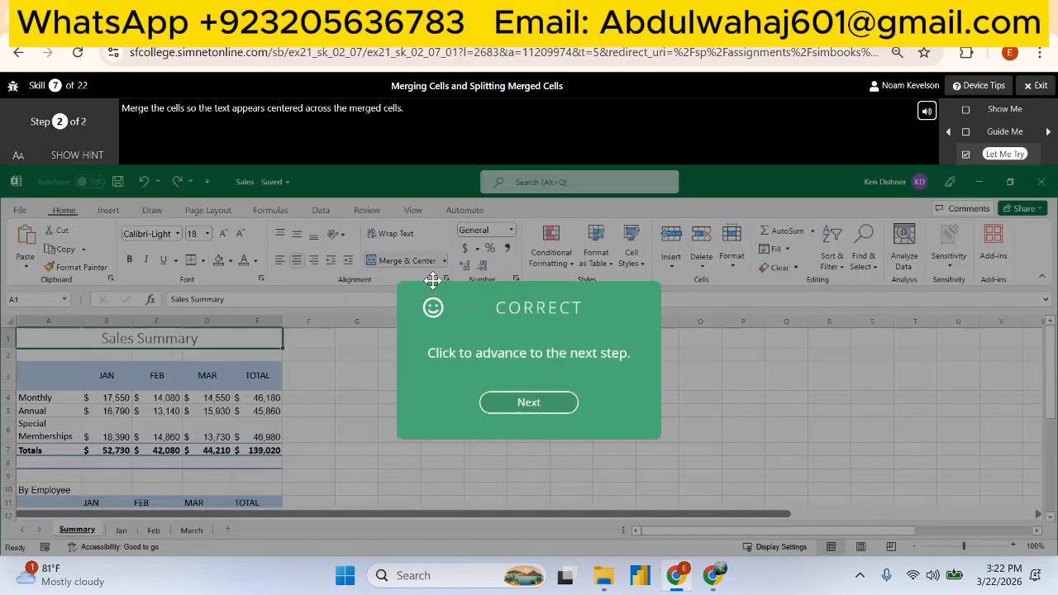
{"action": "left_click", "coordinate": [529, 403]}
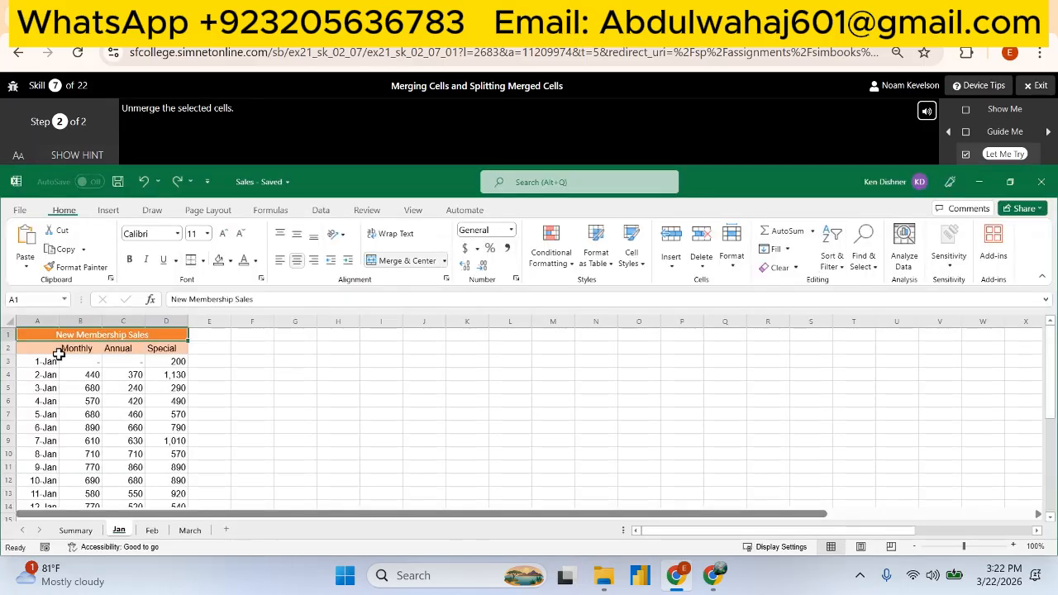
- Unmerge the merged title cells A1:E1 and continue past the completed exercise
{"action": "left_click", "coordinate": [444, 262]}
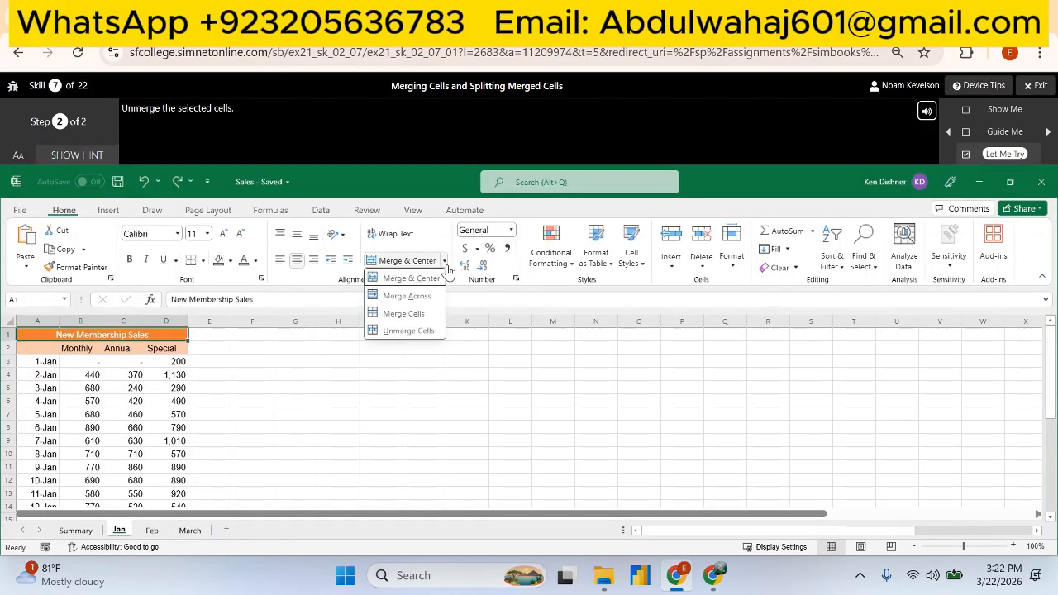
{"action": "left_click", "coordinate": [432, 331]}
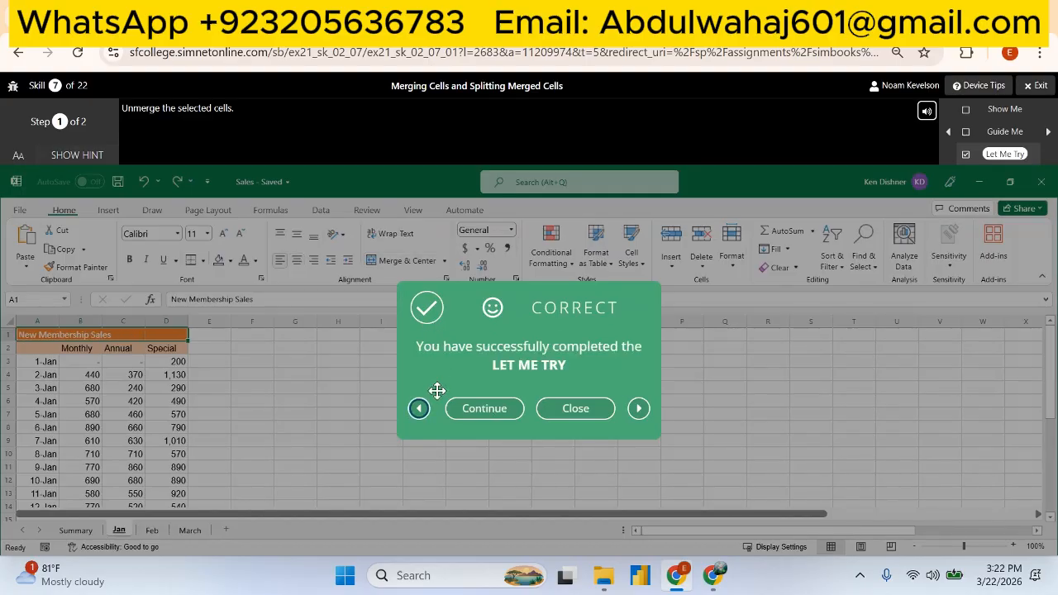
{"action": "left_click", "coordinate": [484, 408]}
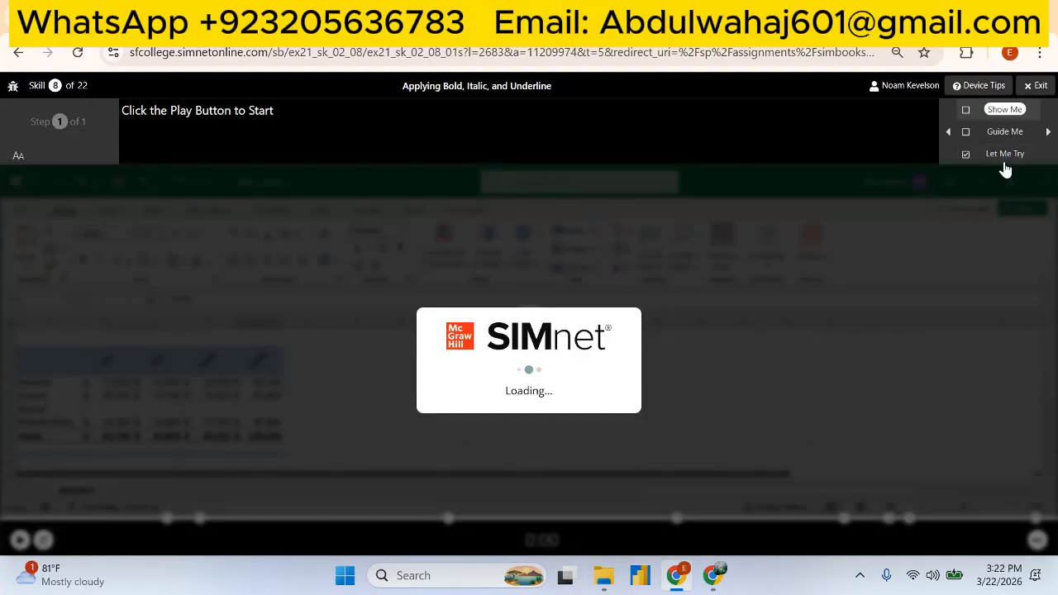
- Start the Skill 8 Let Me Try and apply bold and italic formatting to cell E11
{"action": "left_click", "coordinate": [1004, 158]}
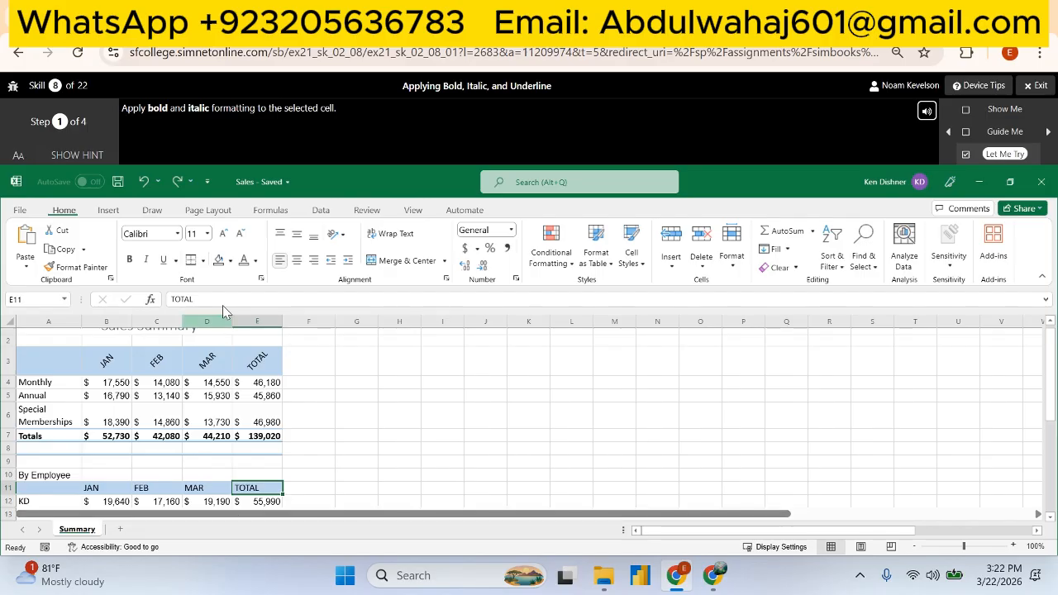
{"action": "left_click", "coordinate": [129, 259]}
{"action": "left_click", "coordinate": [148, 263]}
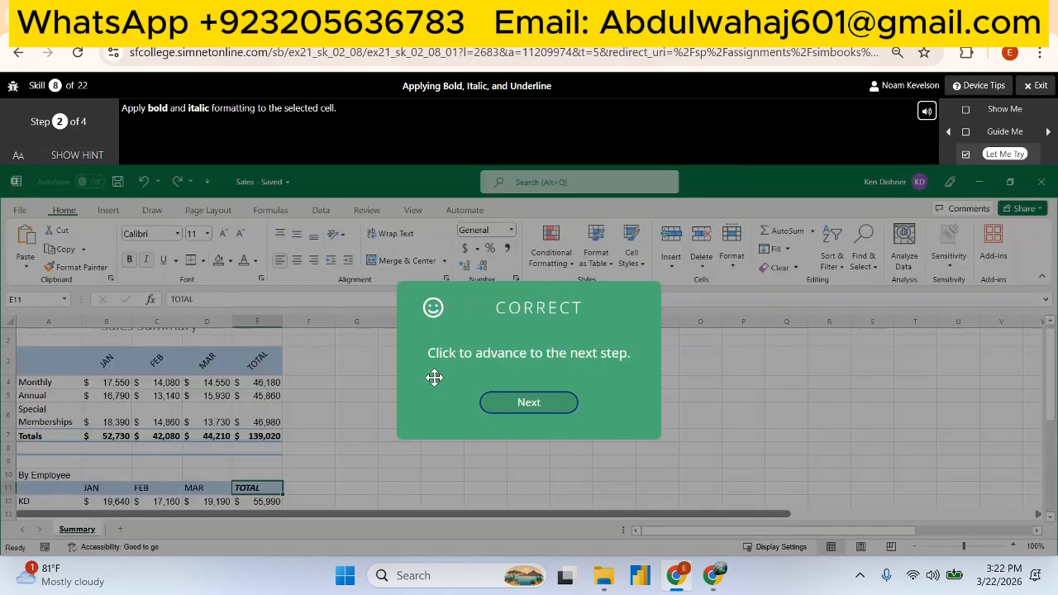
{"action": "left_click", "coordinate": [528, 402]}
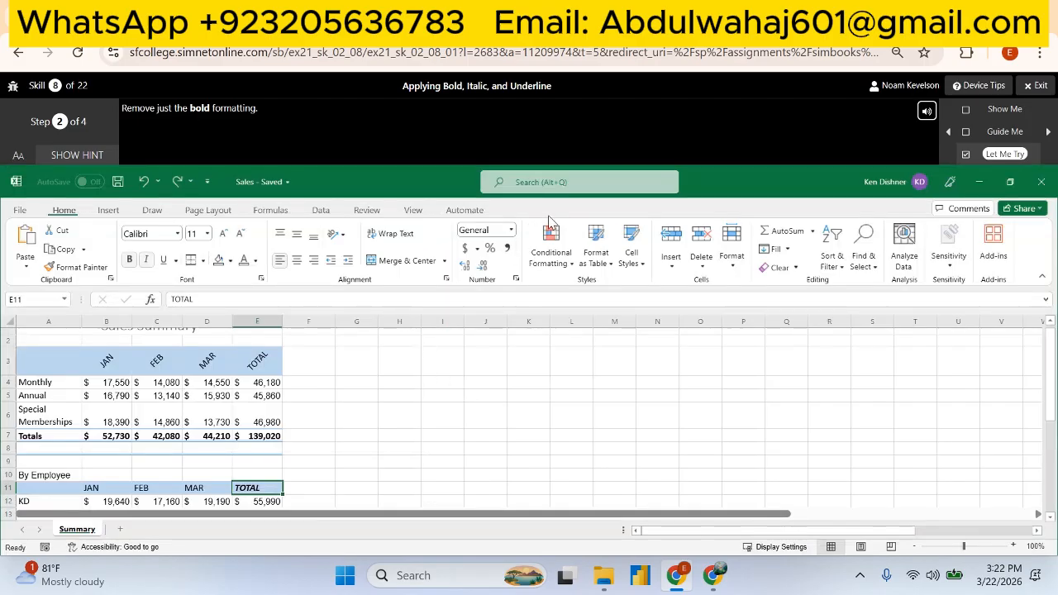
- Remove only the bold formatting from cell E11
{"action": "left_click", "coordinate": [129, 259]}
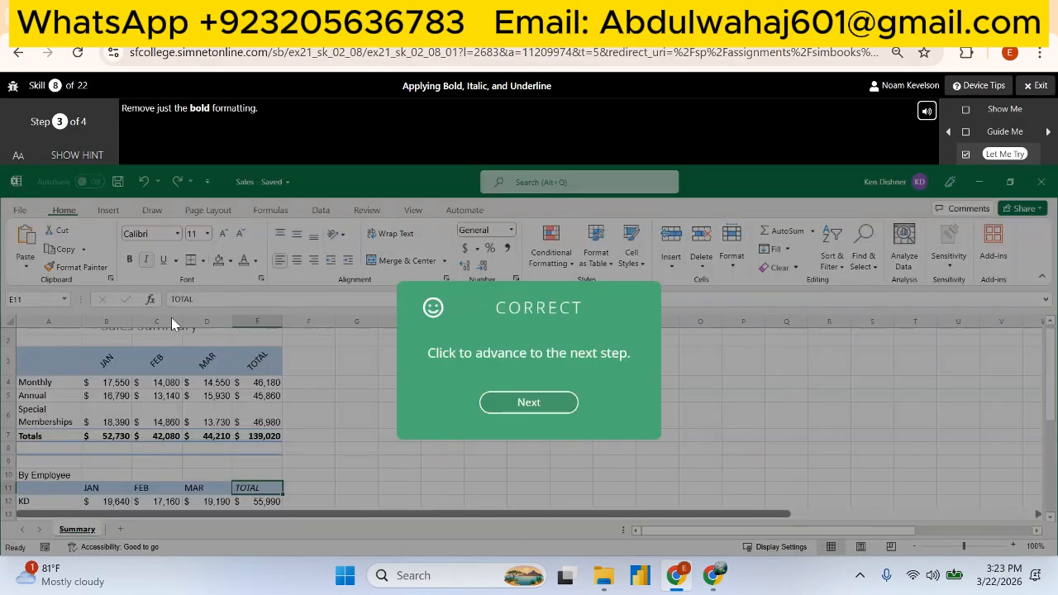
{"action": "left_click", "coordinate": [510, 405]}
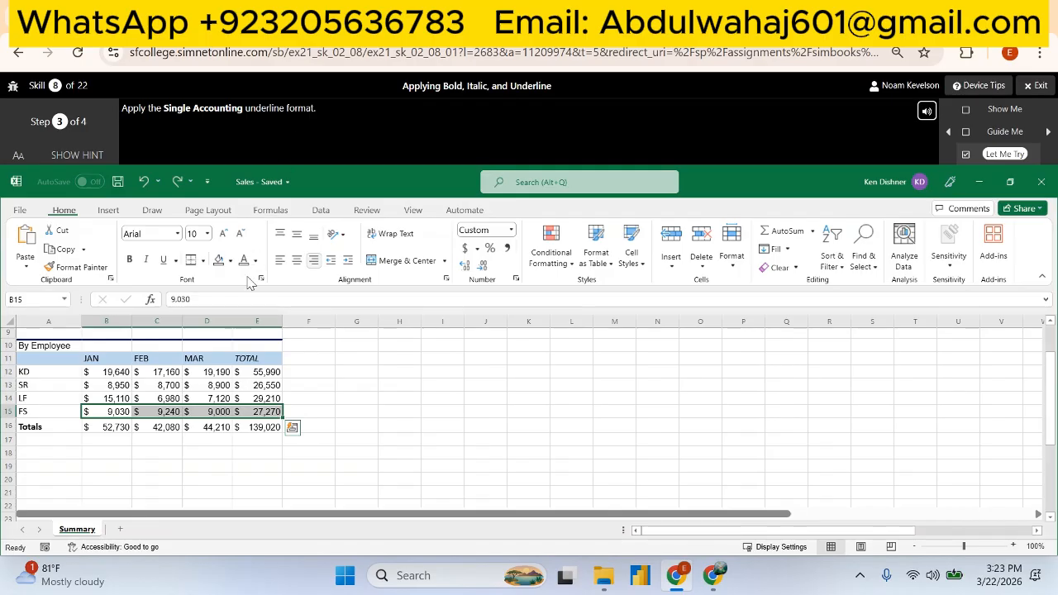
- Apply the Single Accounting underline format to cells B15:E15 through the Format Cells font settings
{"action": "left_click", "coordinate": [176, 262]}
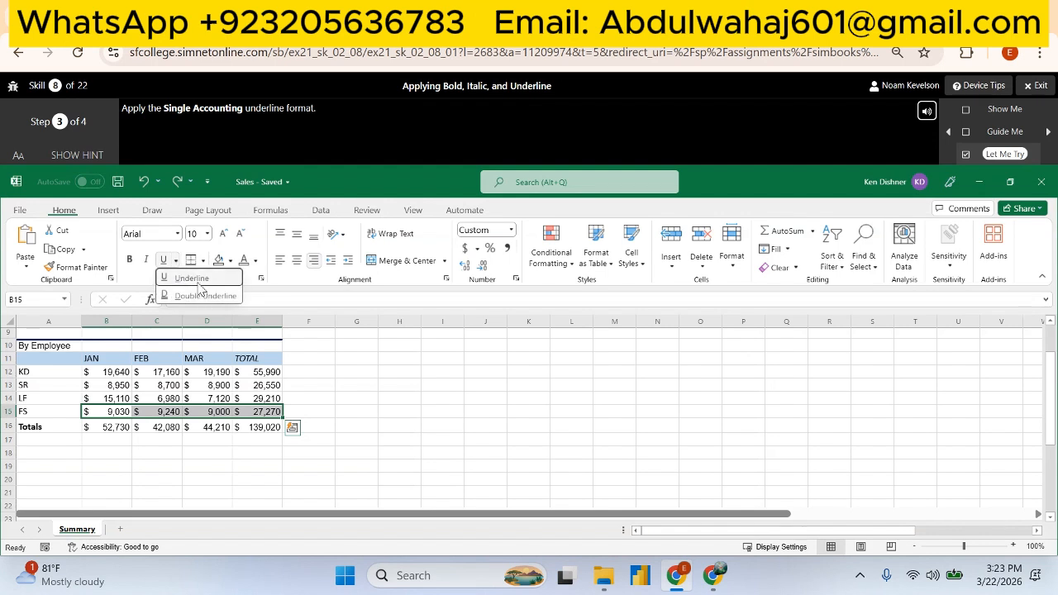
{"action": "left_click", "coordinate": [287, 285]}
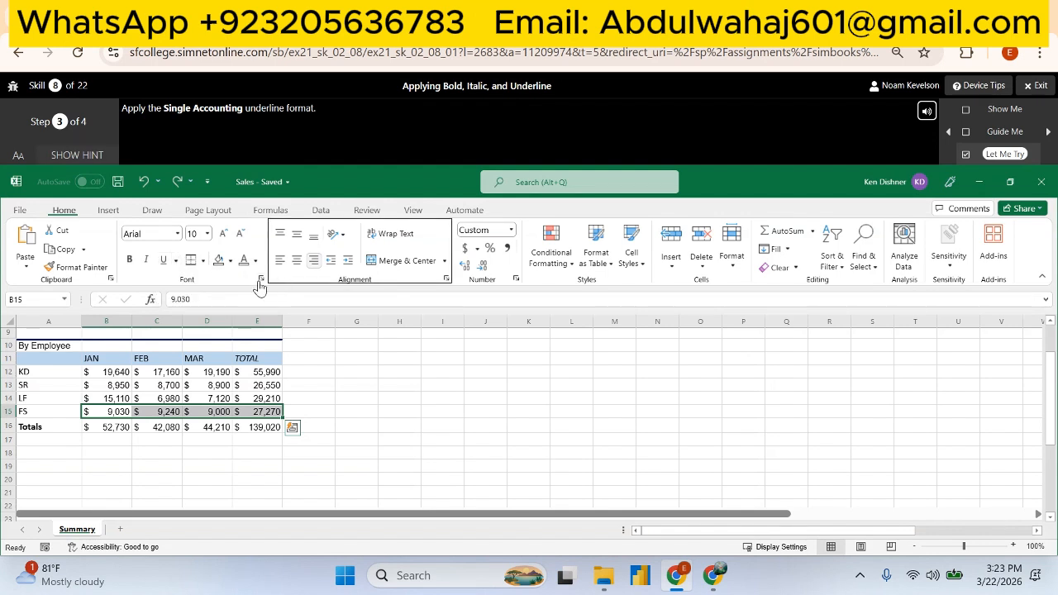
{"action": "left_click", "coordinate": [261, 278]}
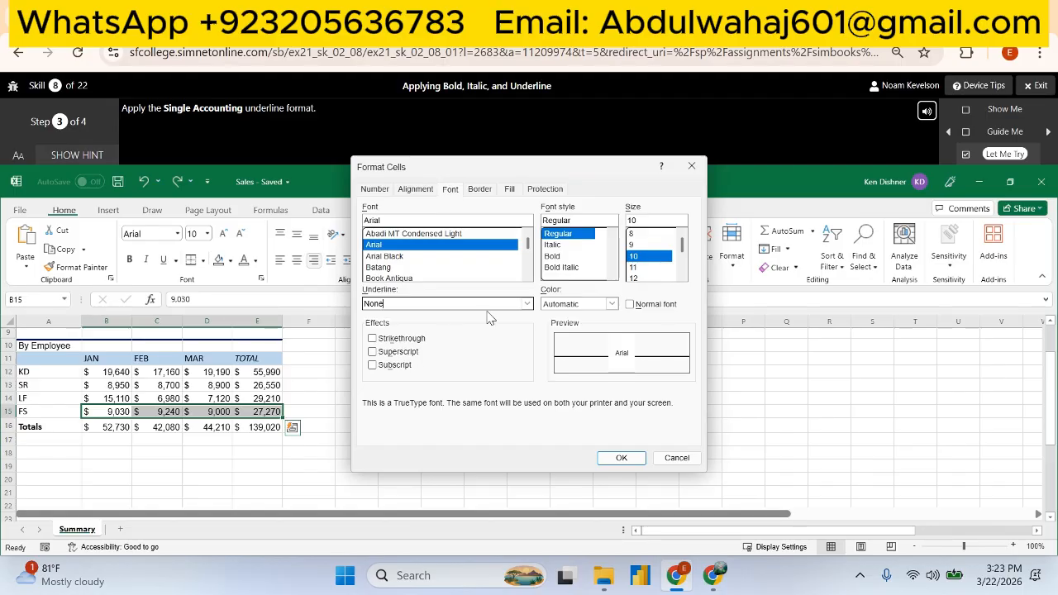
{"action": "left_click", "coordinate": [526, 304]}
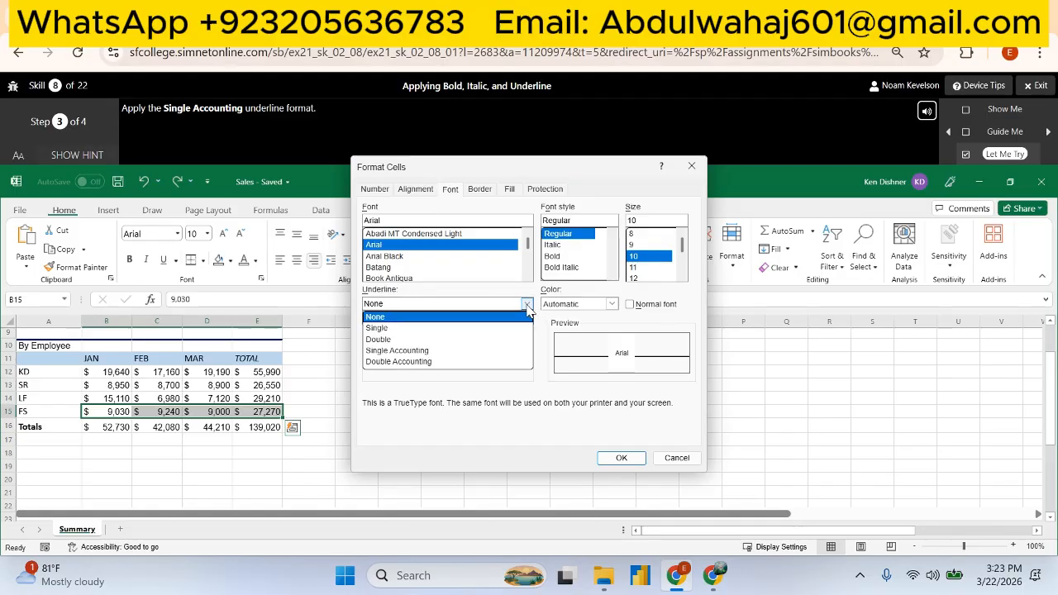
{"action": "left_click", "coordinate": [460, 350]}
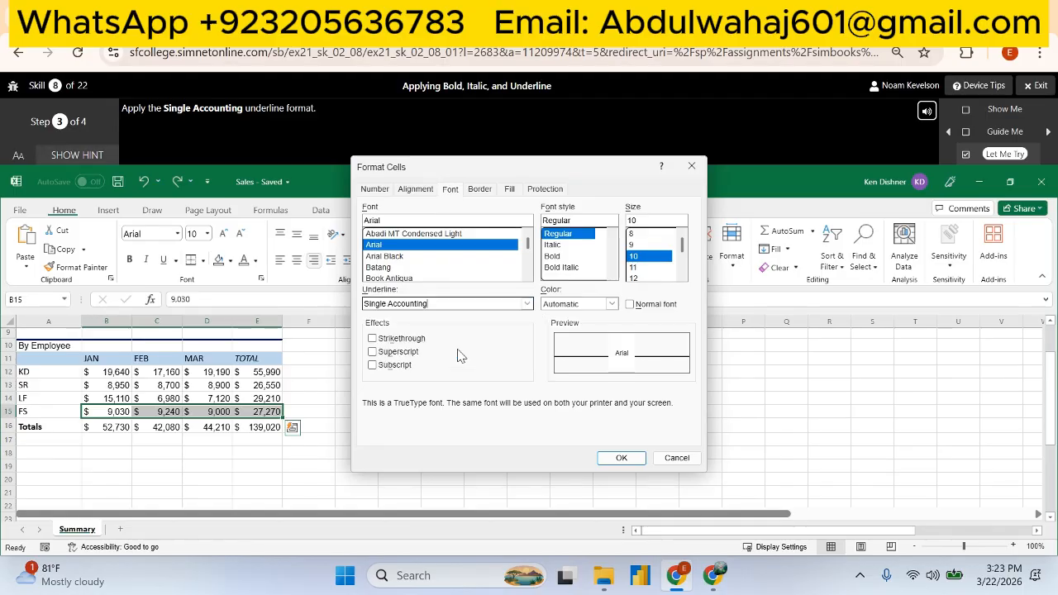
{"action": "left_click", "coordinate": [622, 459]}
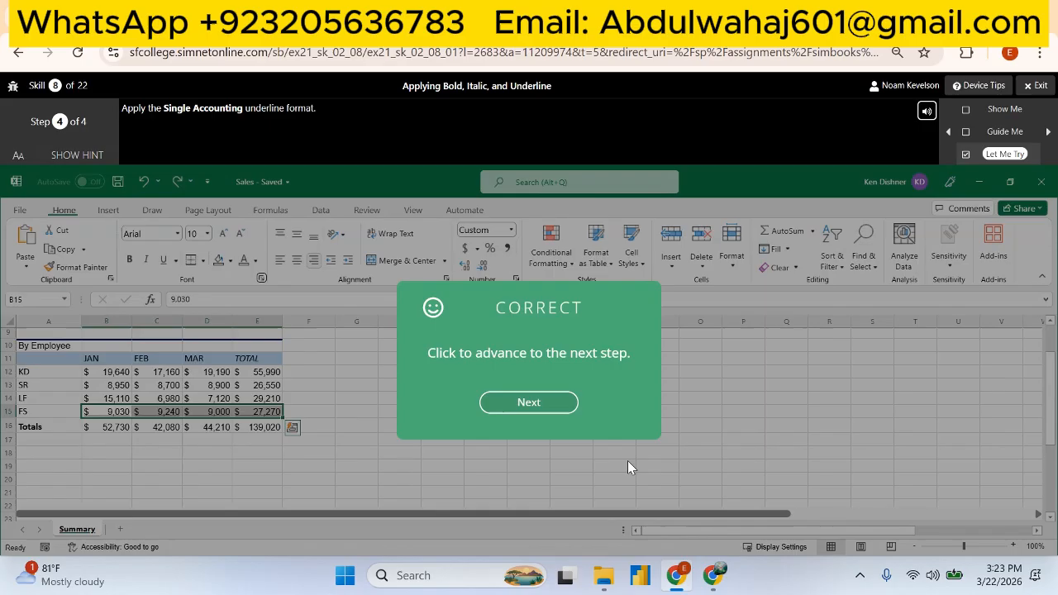
{"action": "left_click", "coordinate": [536, 402]}
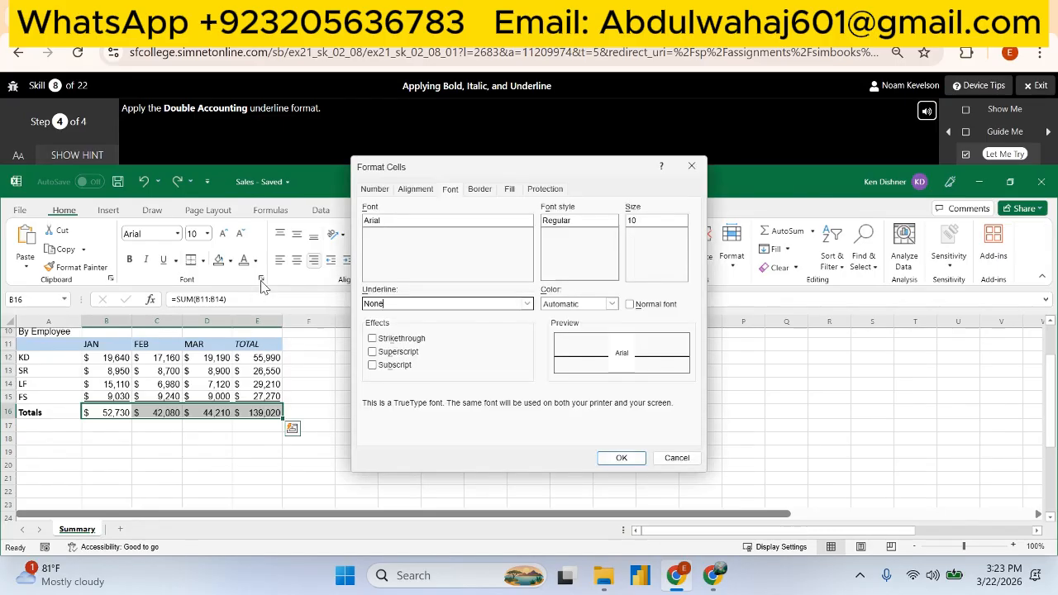
- Apply the Double Accounting underline format to the totals row B16:E16 and finish the exercise
{"action": "left_click", "coordinate": [260, 279]}
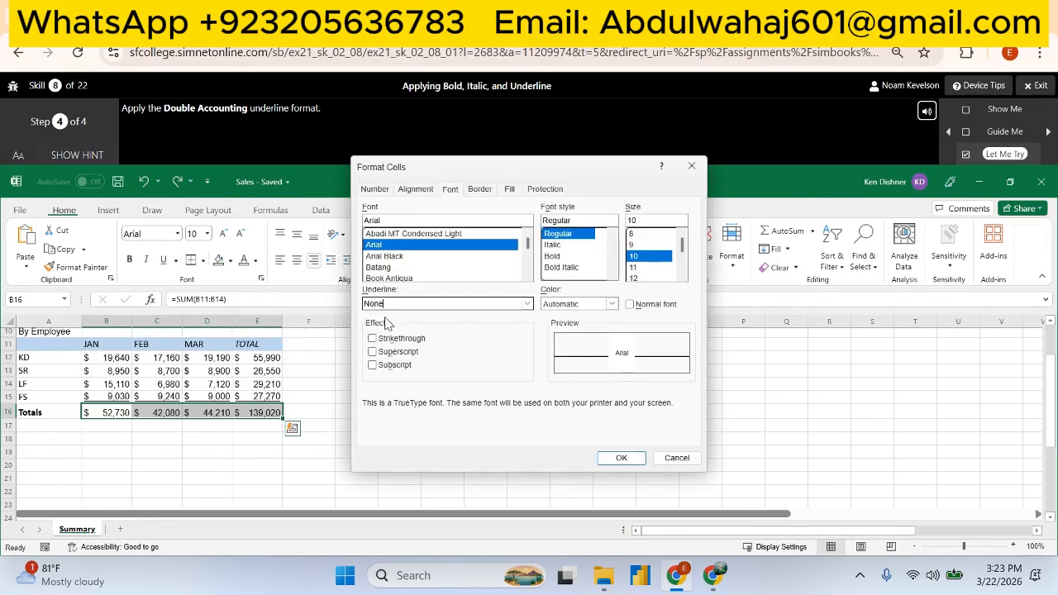
{"action": "left_click", "coordinate": [526, 304]}
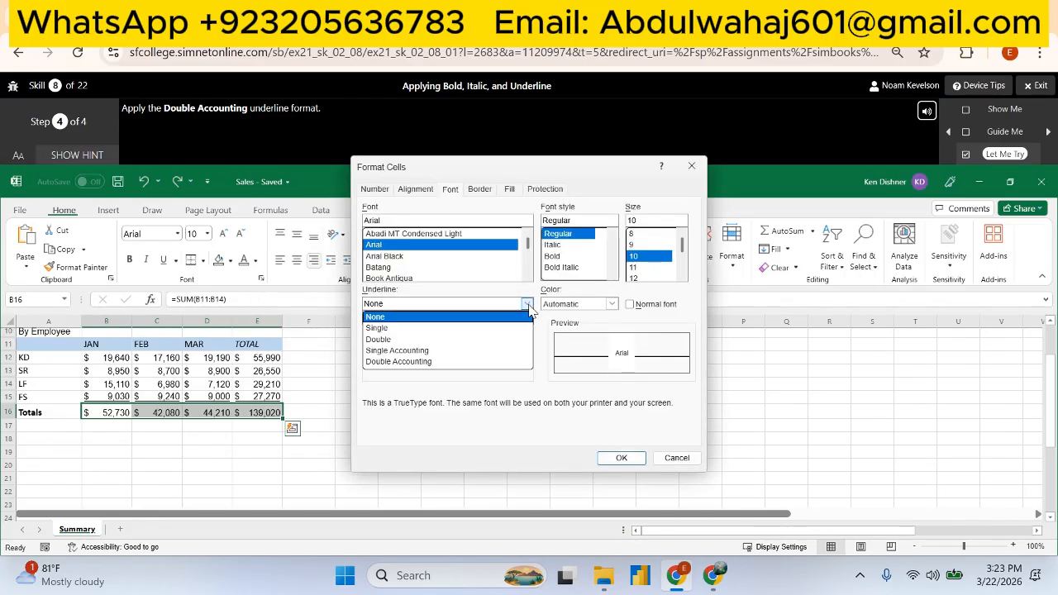
{"action": "left_click", "coordinate": [468, 360]}
{"action": "left_click", "coordinate": [619, 457]}
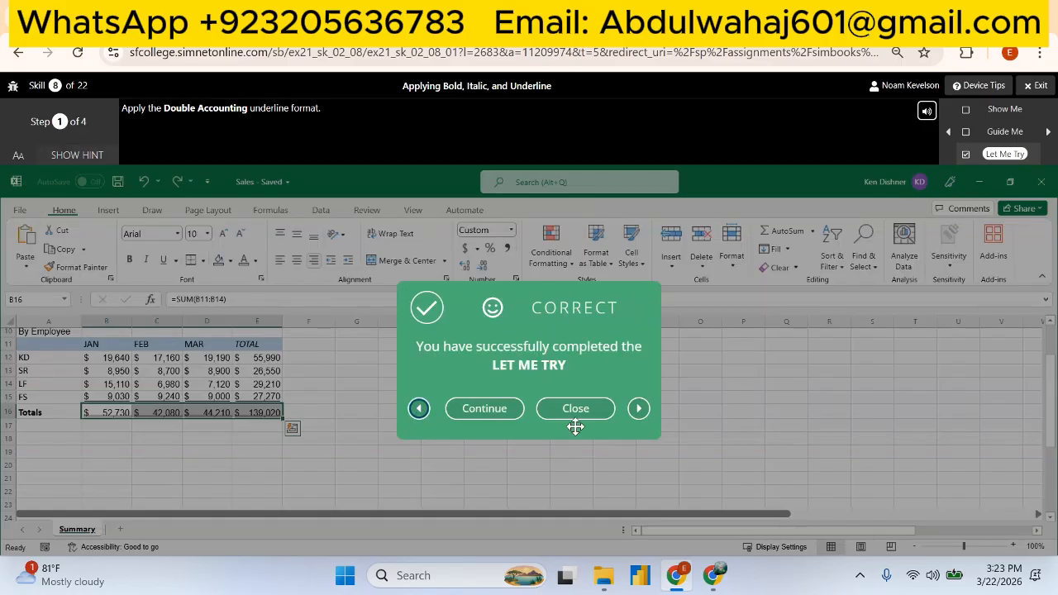
{"action": "left_click", "coordinate": [485, 408]}
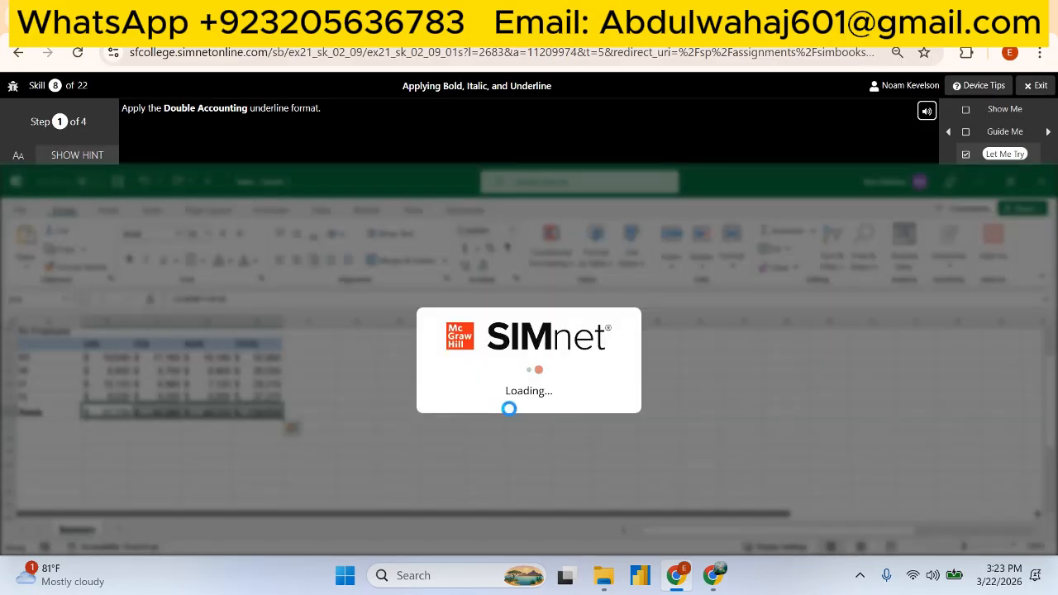